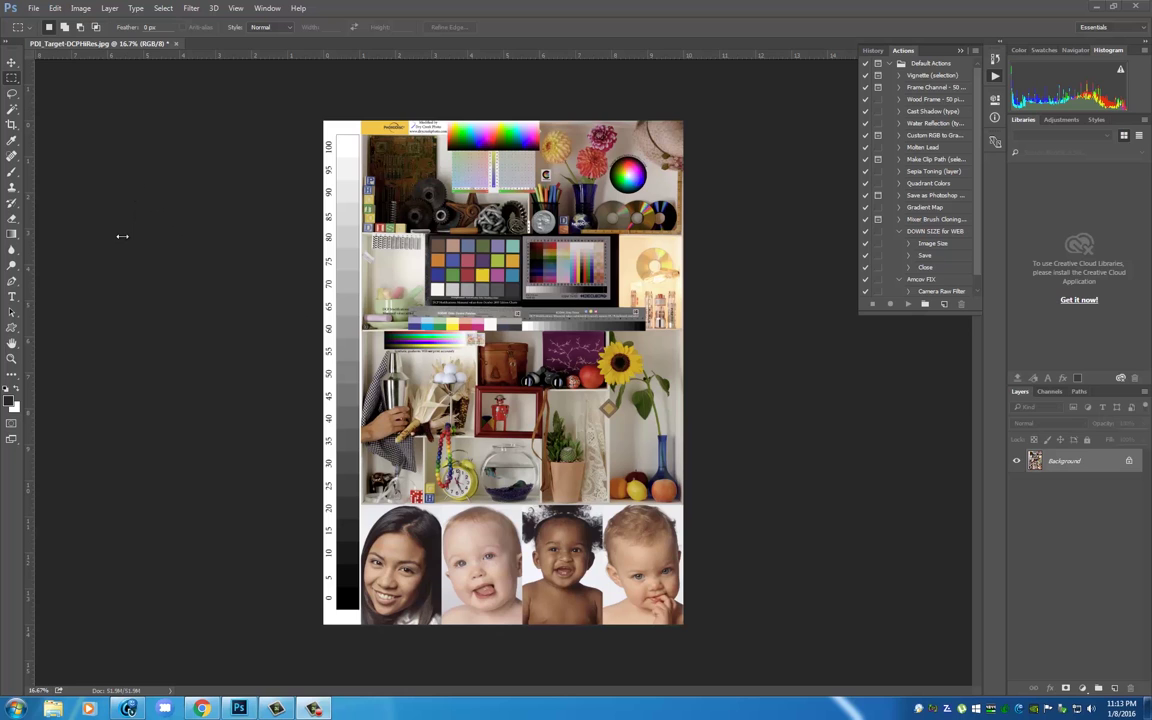
- Open Photoshop's Print Settings, move the dialog down-left, and show the printer list
key(ctrl+p)
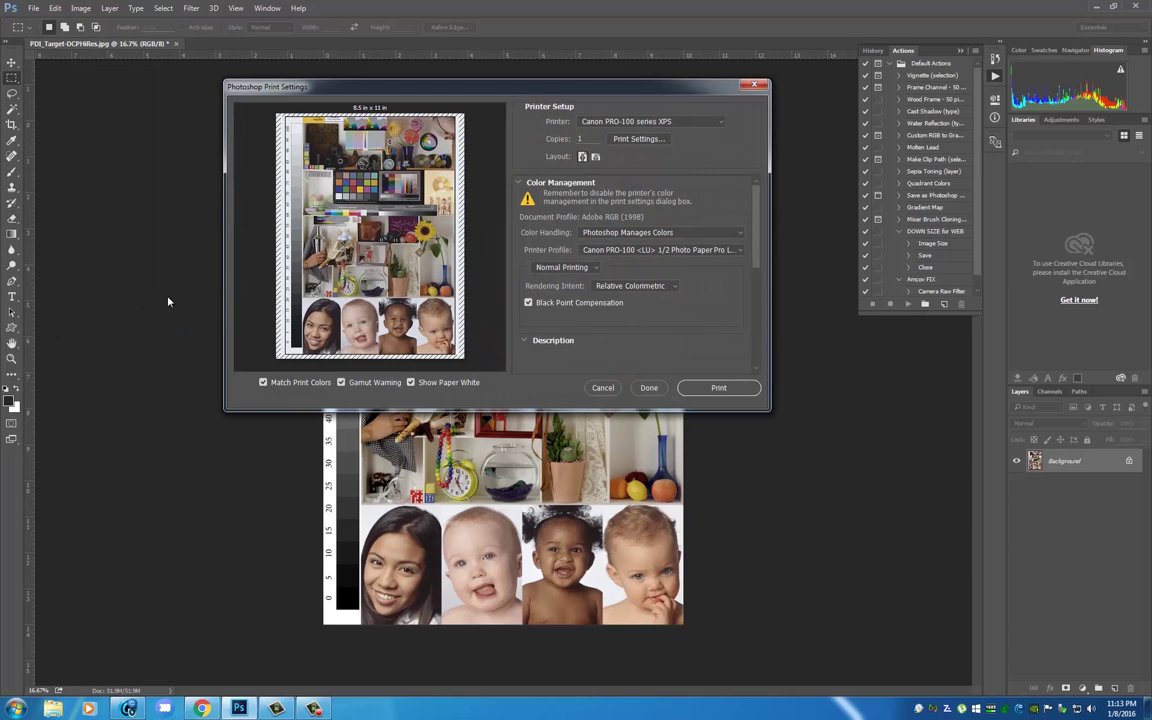
drag(495, 95, 432, 241)
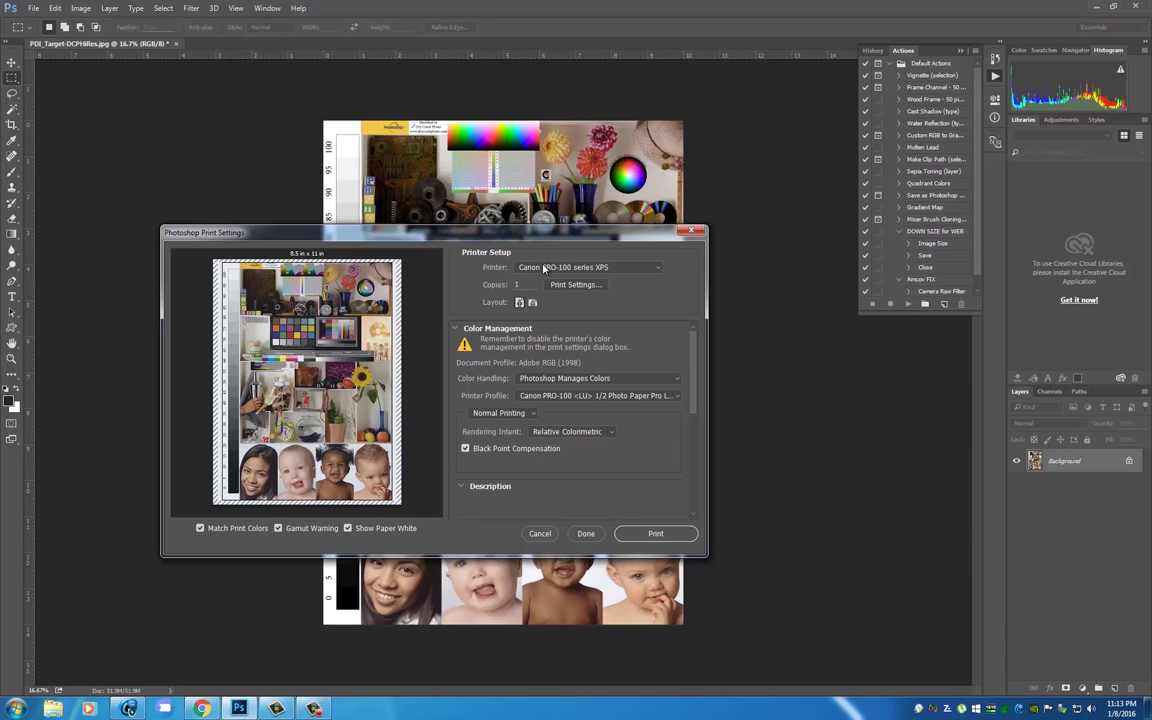
click(588, 267)
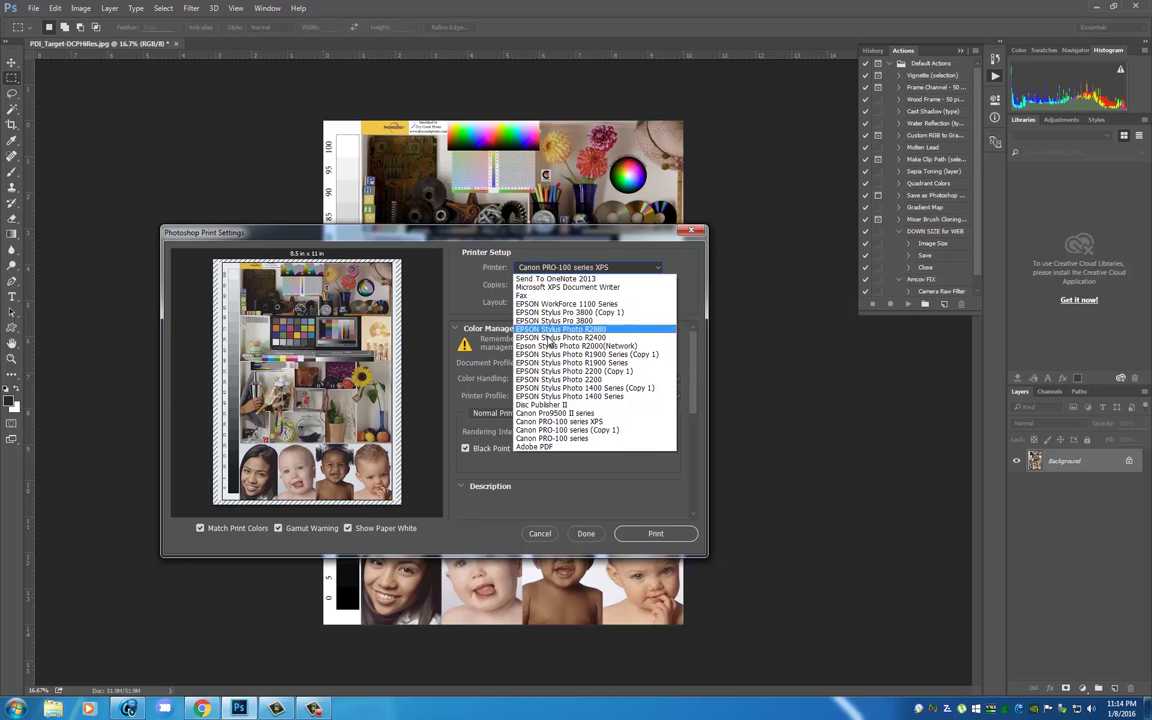
- Keep Canon PRO-100 series XPS as the printer and reach the driver's colour Matching options
click(566, 268)
click(575, 284)
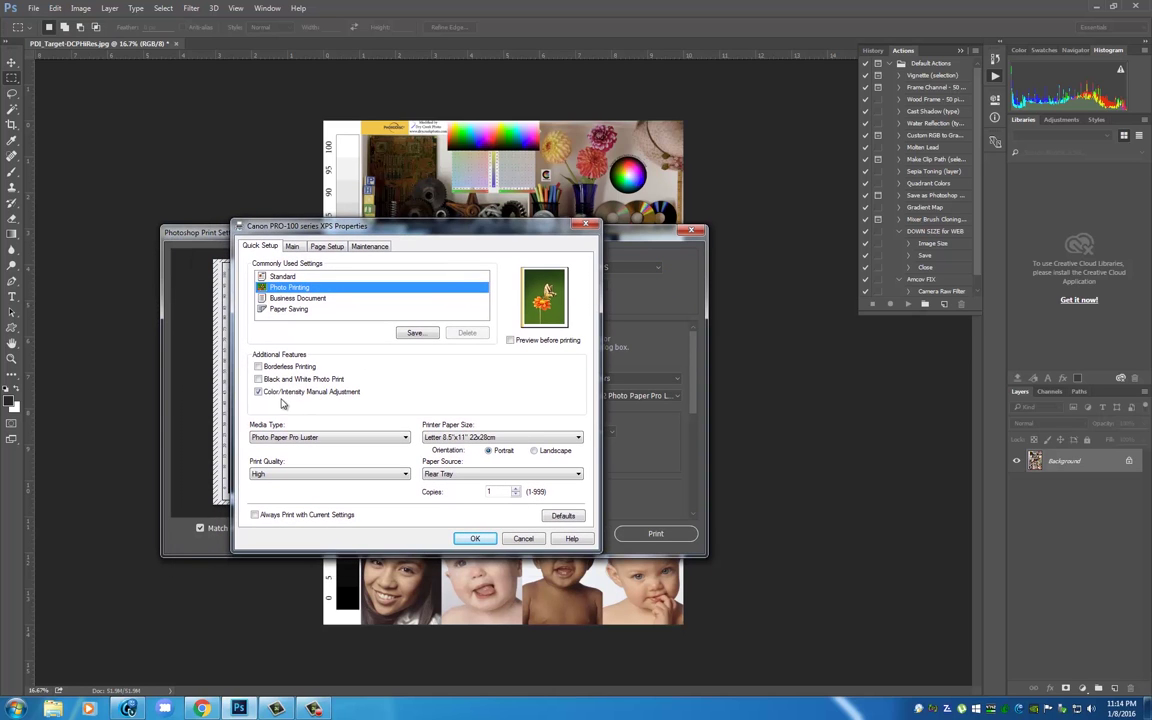
click(258, 392)
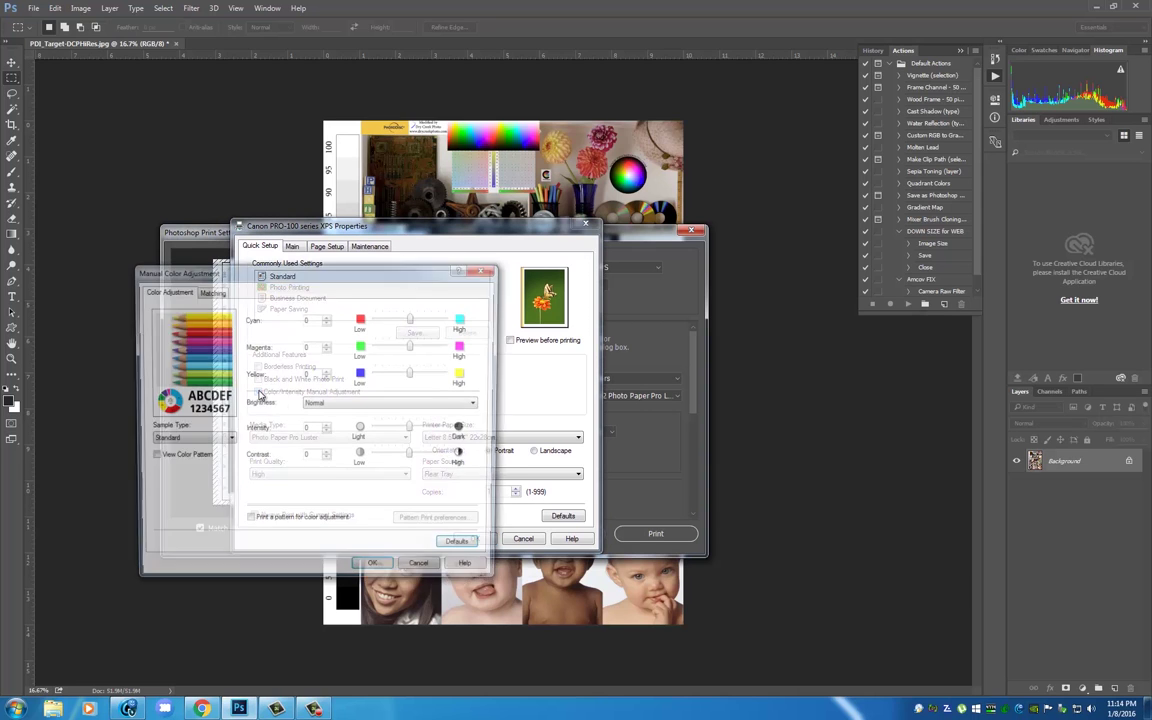
click(209, 289)
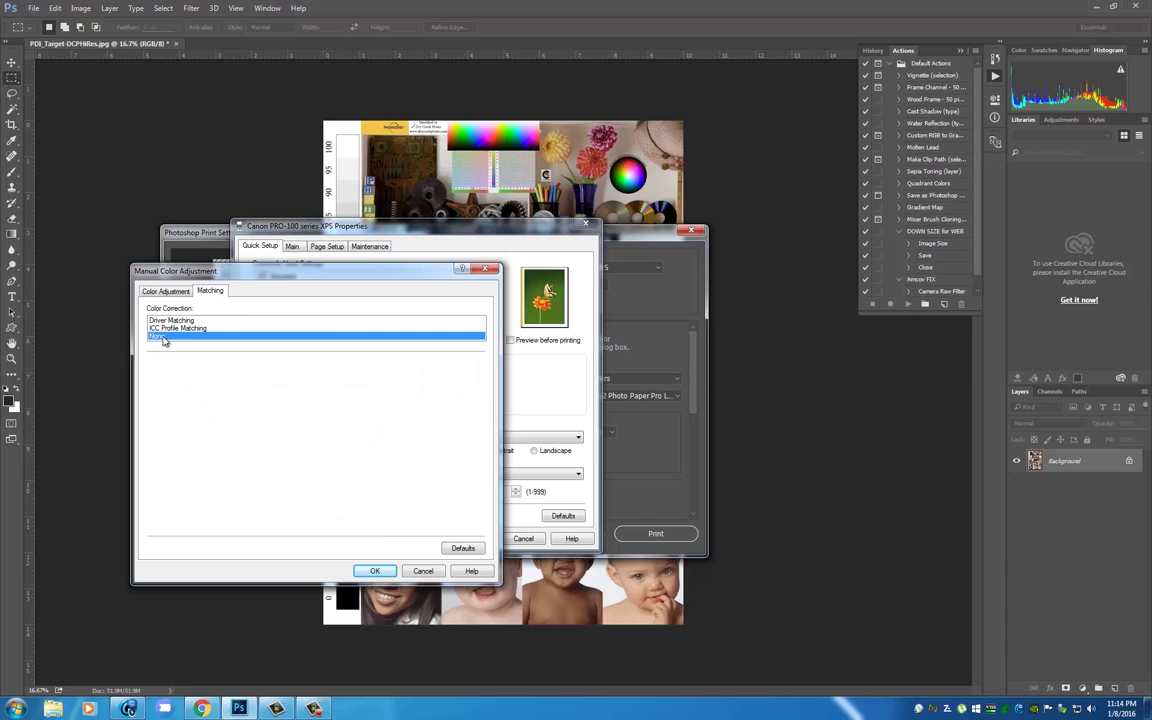
- Choose ICC Profile Matching with Standard input profile and the Photo Paper Pro Luster printer profile
click(196, 329)
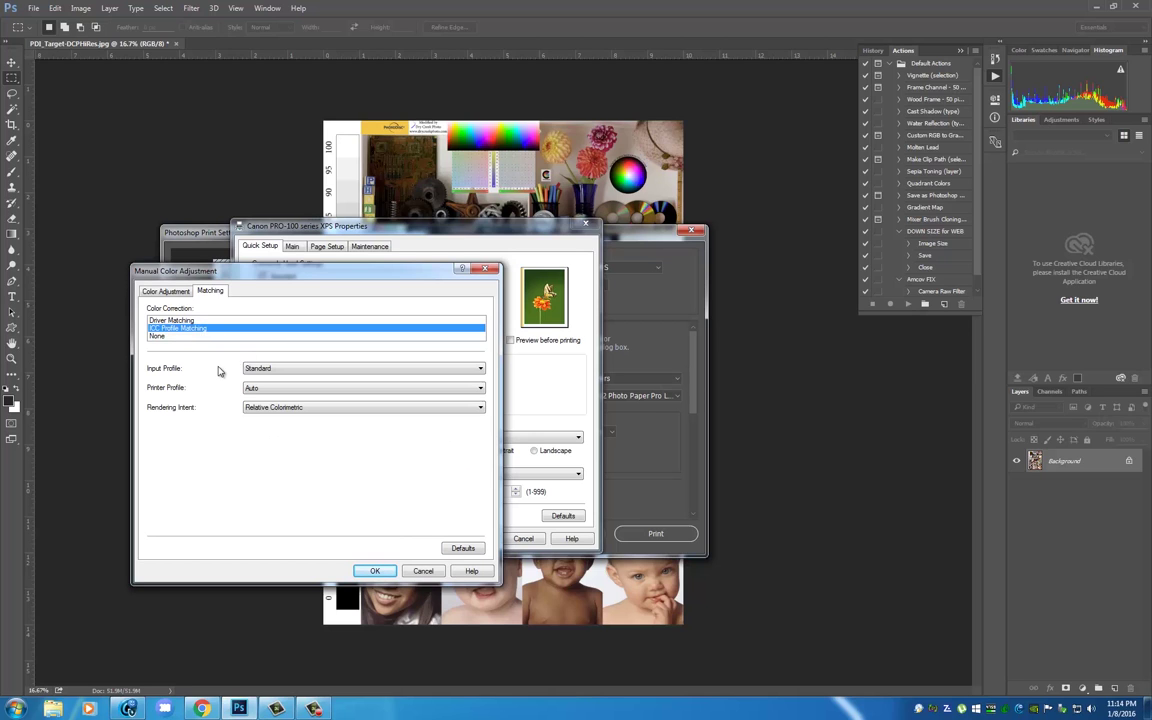
click(258, 369)
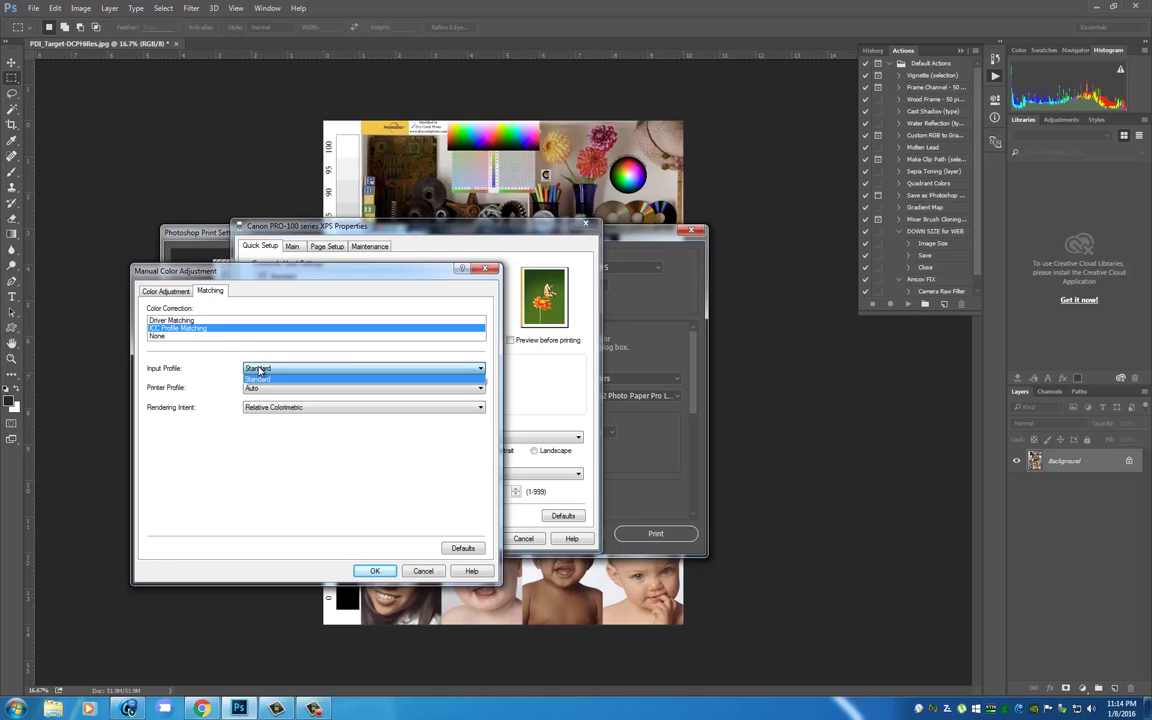
click(258, 378)
click(284, 388)
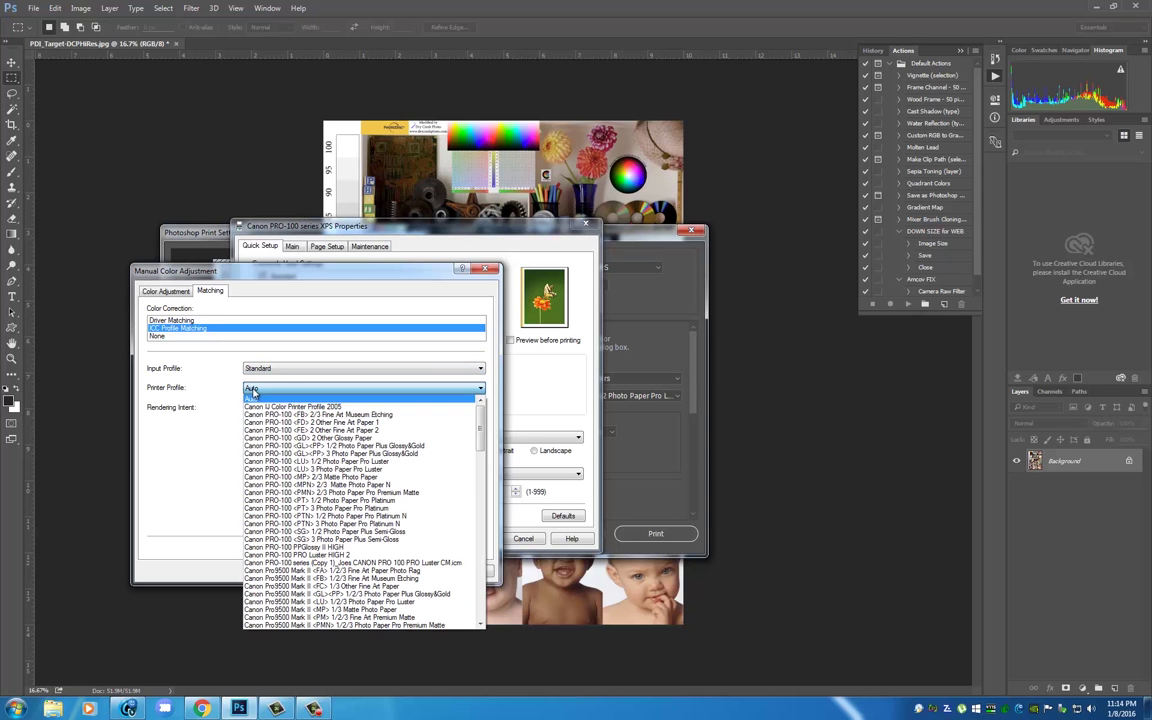
click(289, 462)
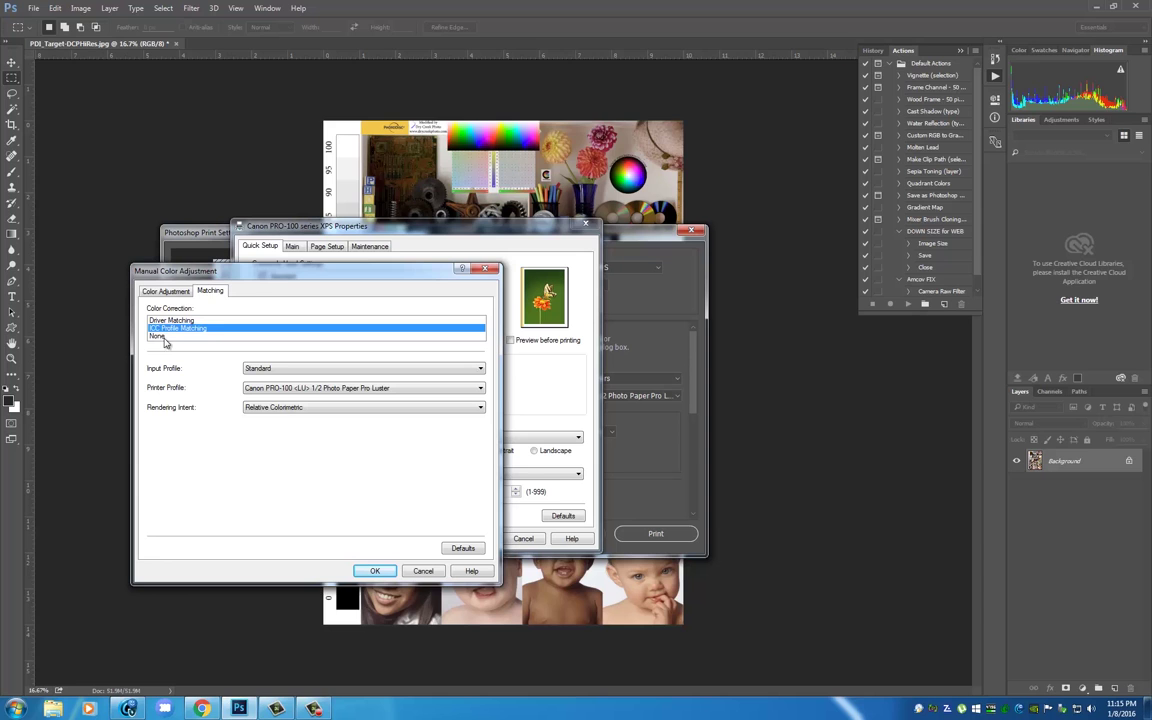
drag(285, 270, 337, 295)
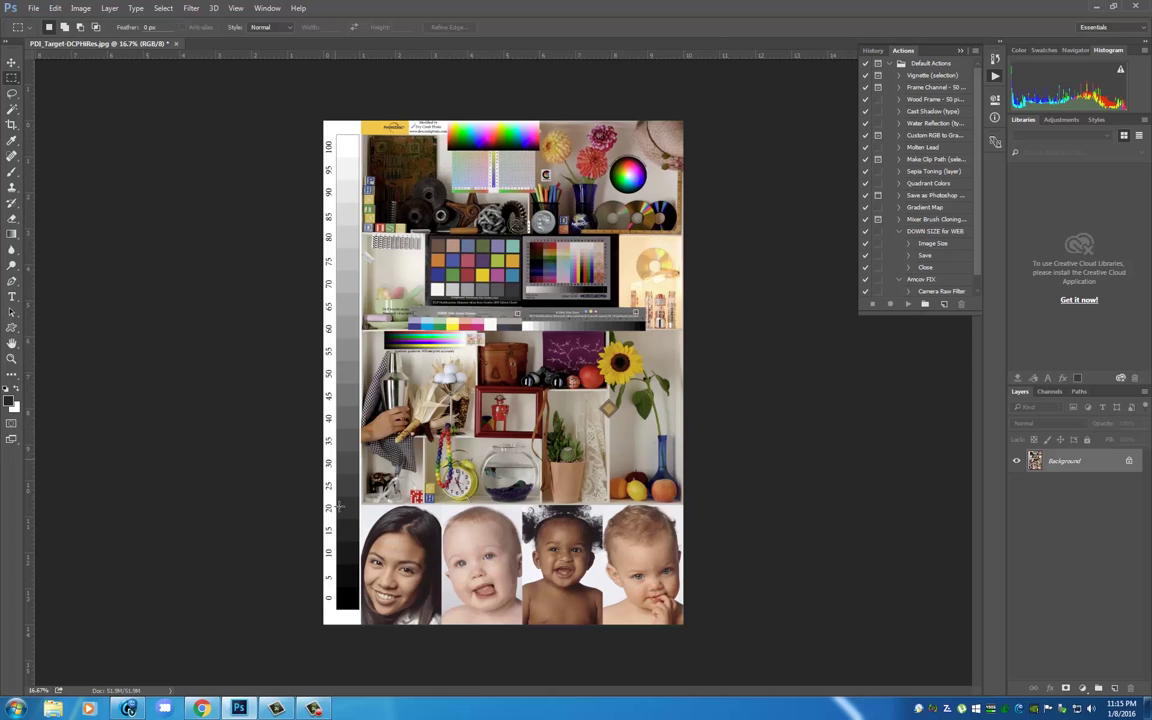
- Reopen File > Print, close it without printing, and bring up the File menu again
click(33, 8)
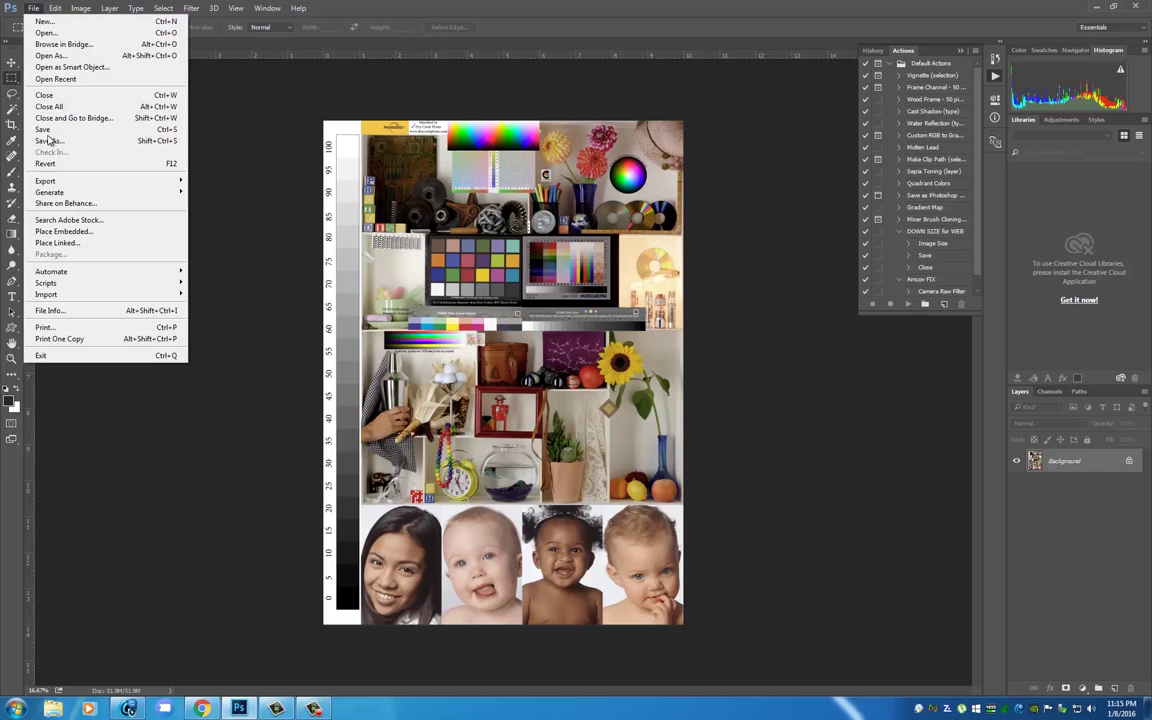
click(46, 328)
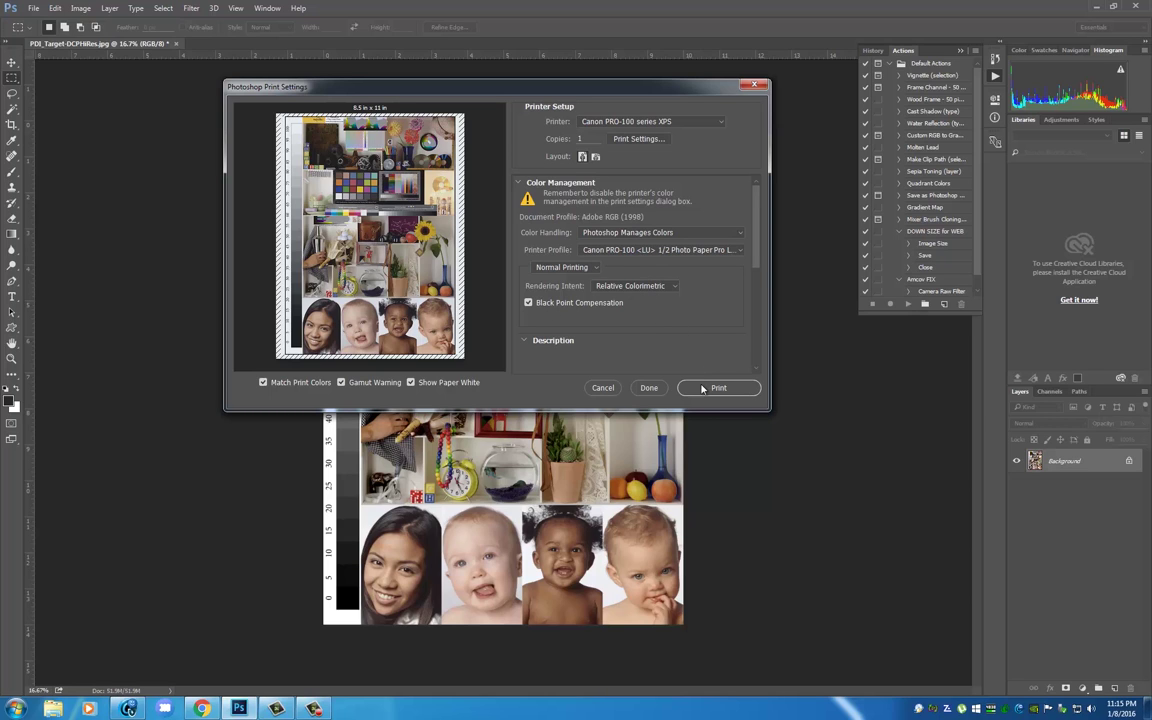
click(756, 87)
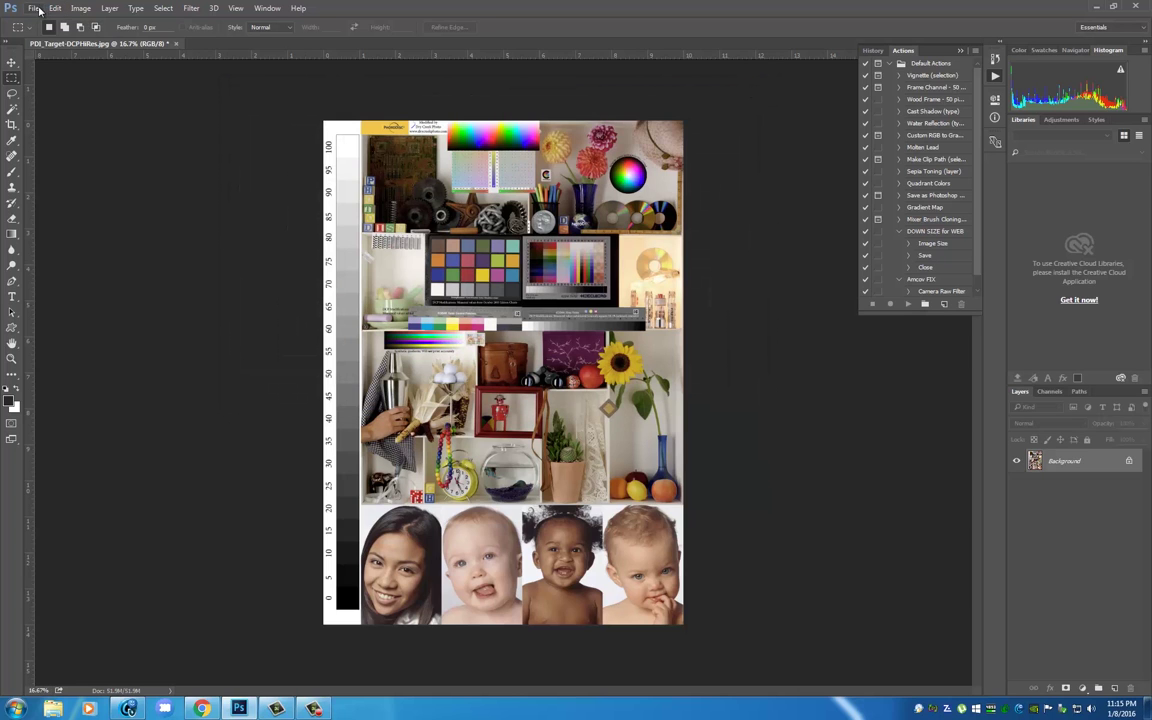
click(34, 10)
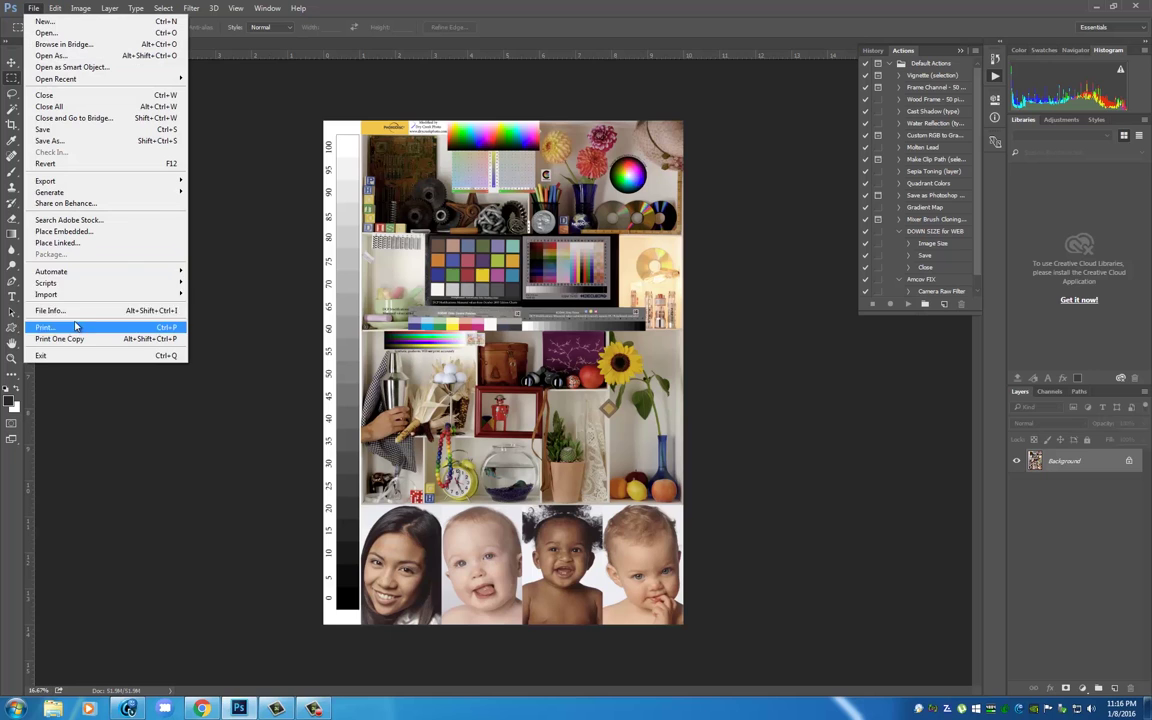
- Send the target to Print Studio Pro at High quality, keep Bordered (x1), and expand Color Management
mouse_move(77, 275)
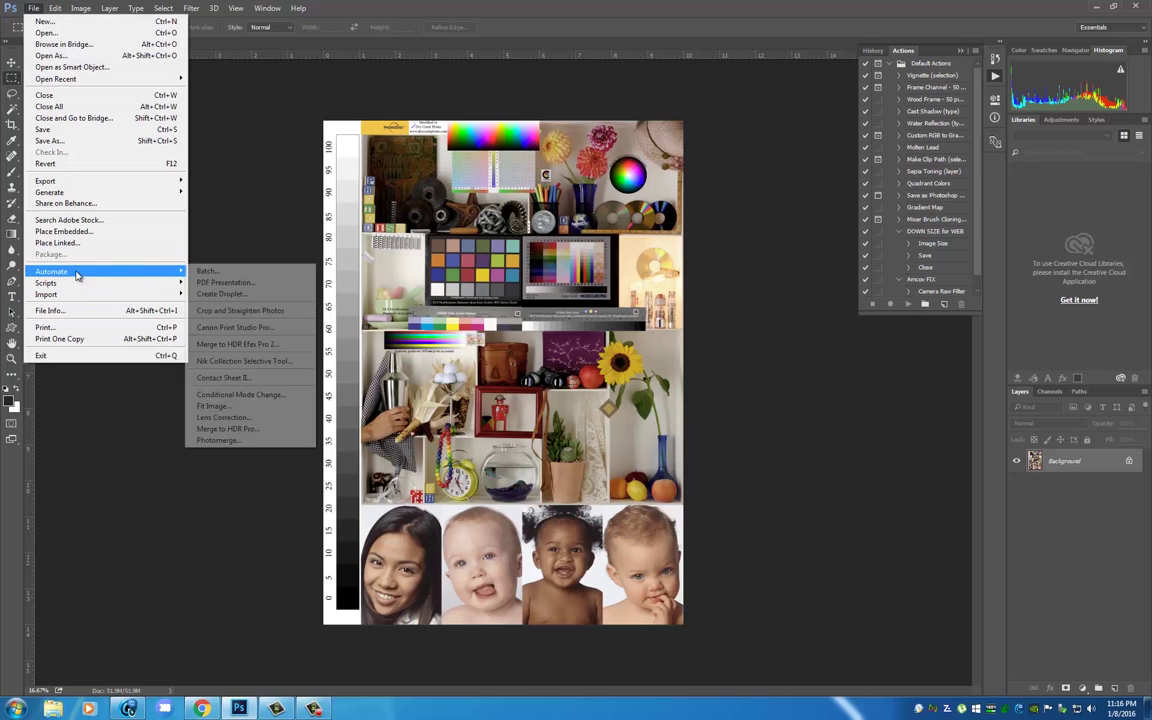
click(220, 327)
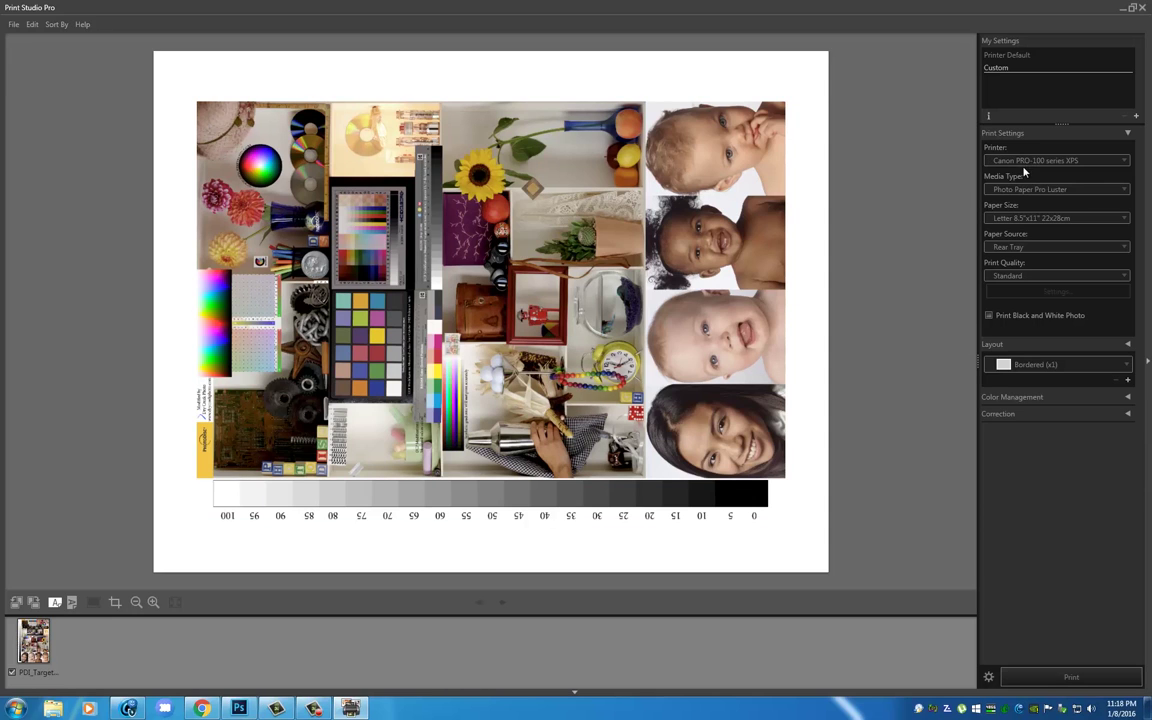
click(1013, 277)
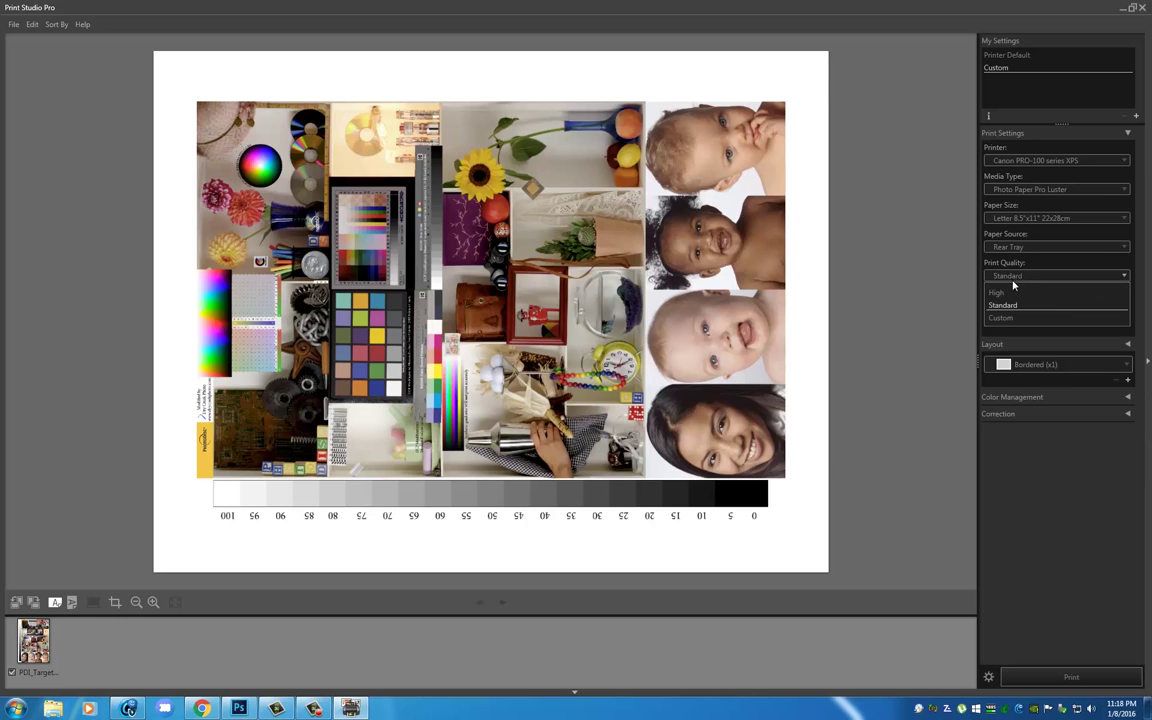
click(1000, 293)
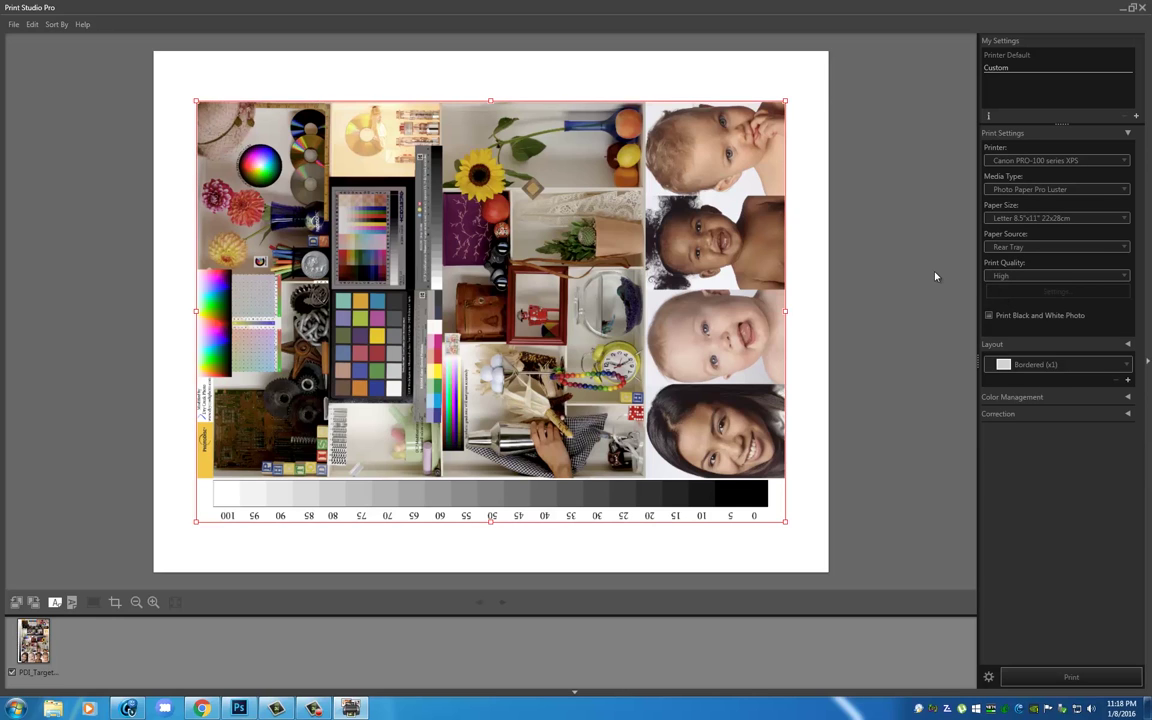
click(1128, 133)
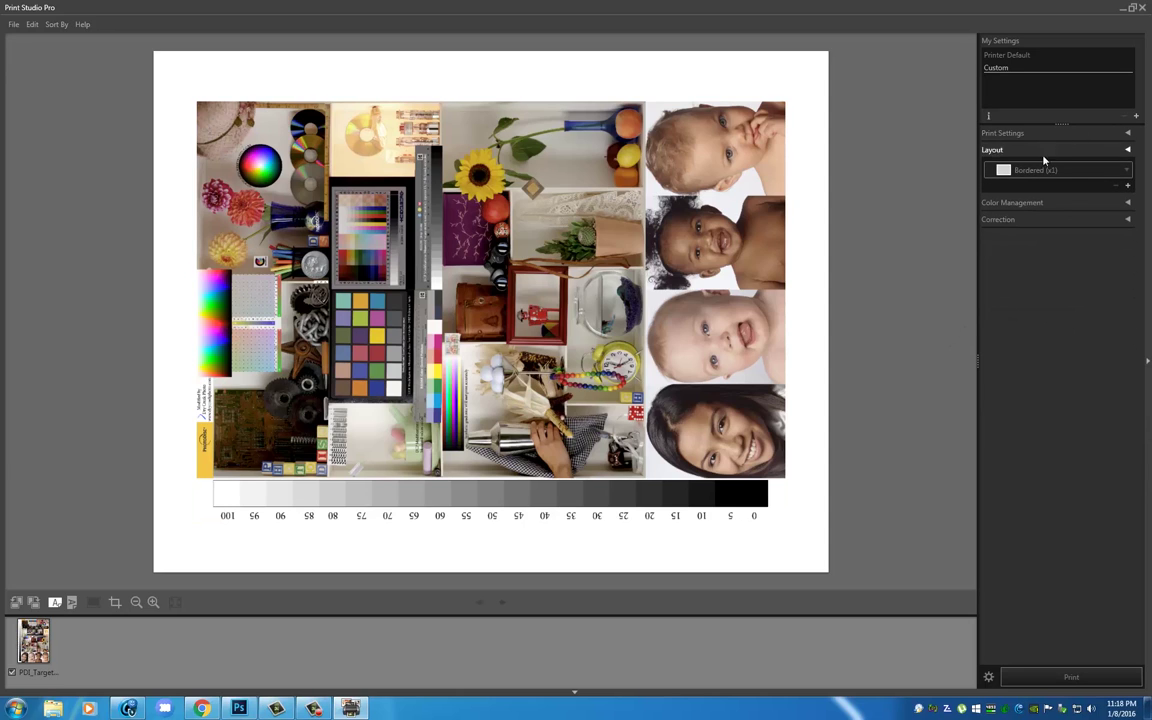
click(1127, 172)
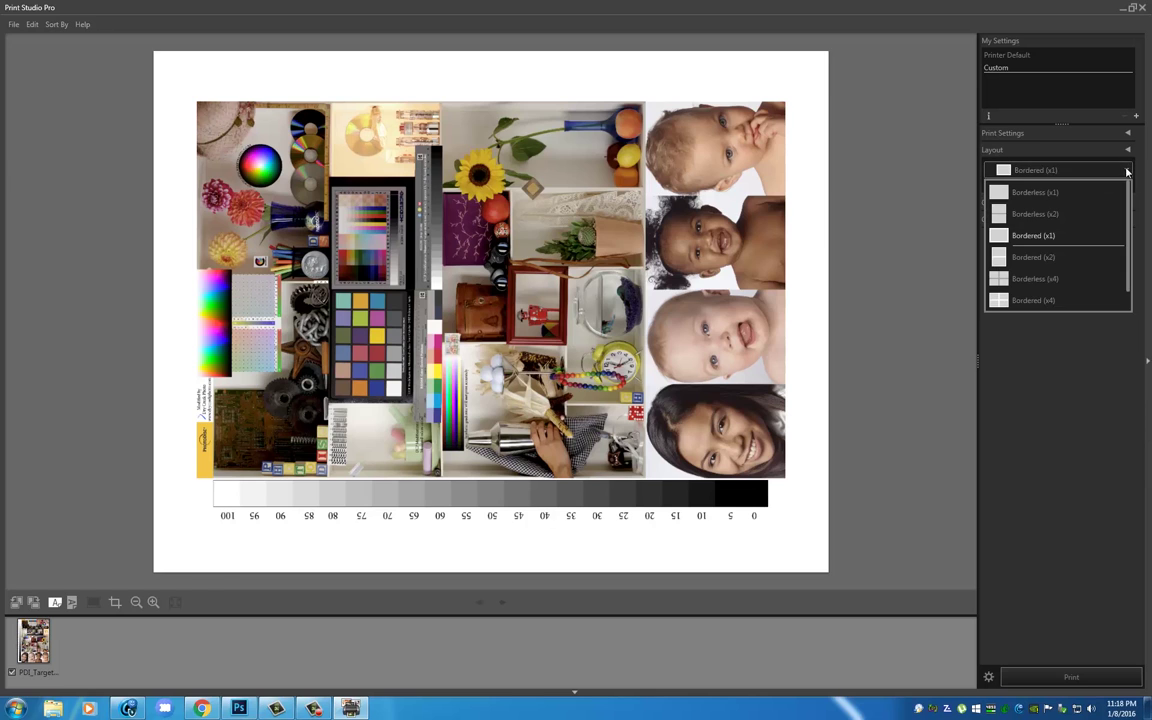
click(1127, 172)
click(1127, 204)
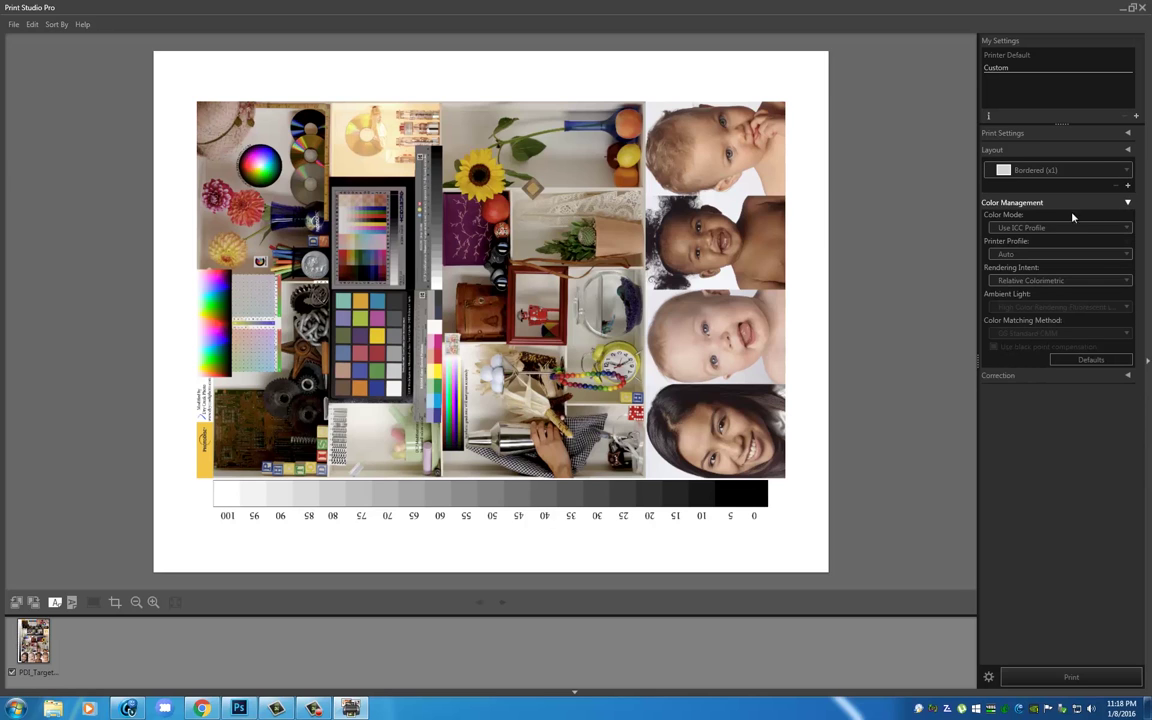
- Try the PRO-100 luster printer profile, revert it to Auto, and select the Canon PRO-100 (Copy 1) printer
click(1007, 256)
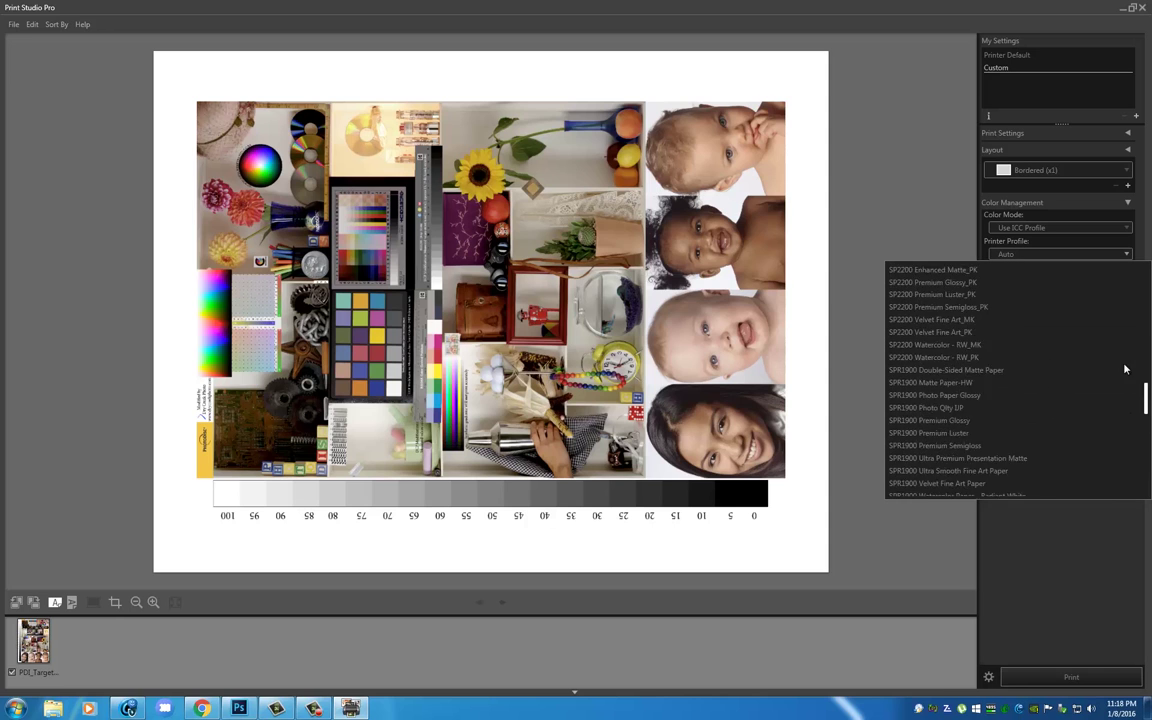
scroll(1124, 370, up, 10)
click(1010, 373)
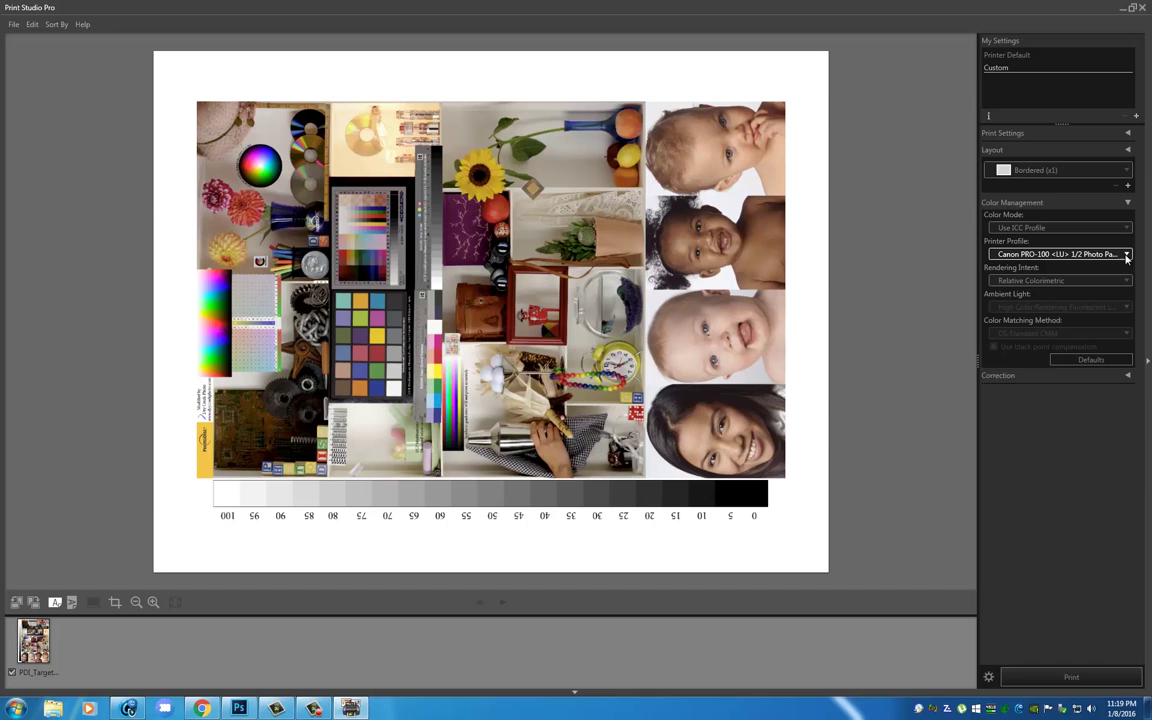
click(1017, 254)
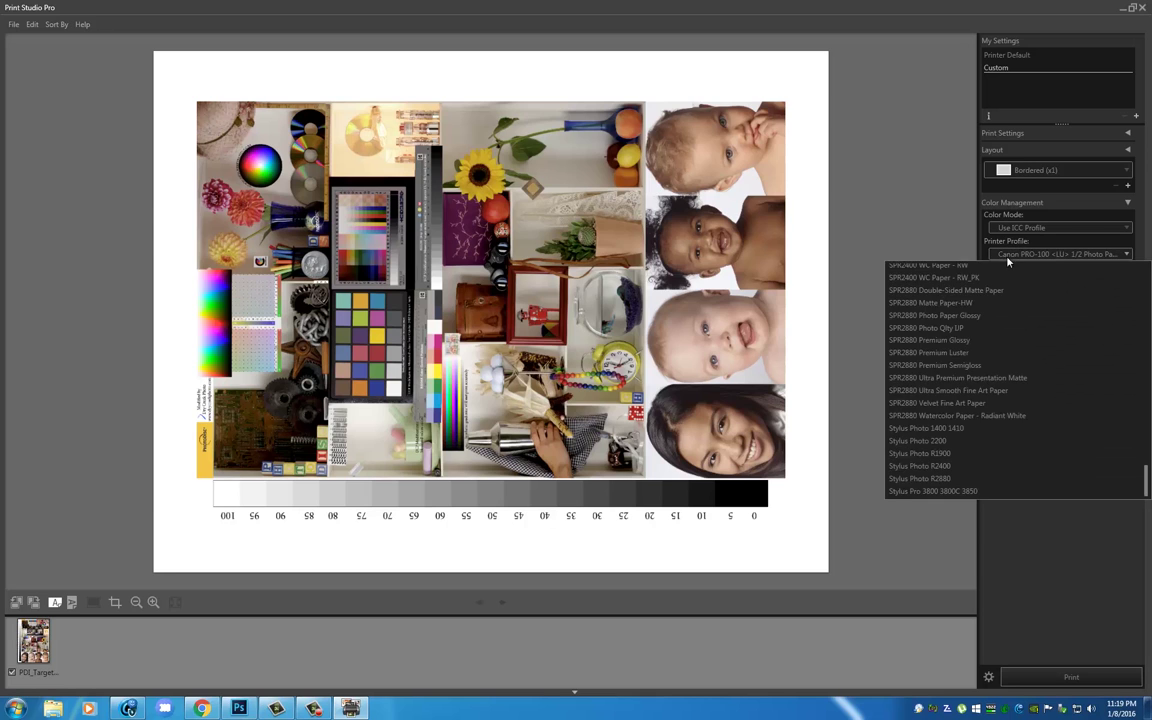
scroll(903, 300, up, 10)
click(901, 271)
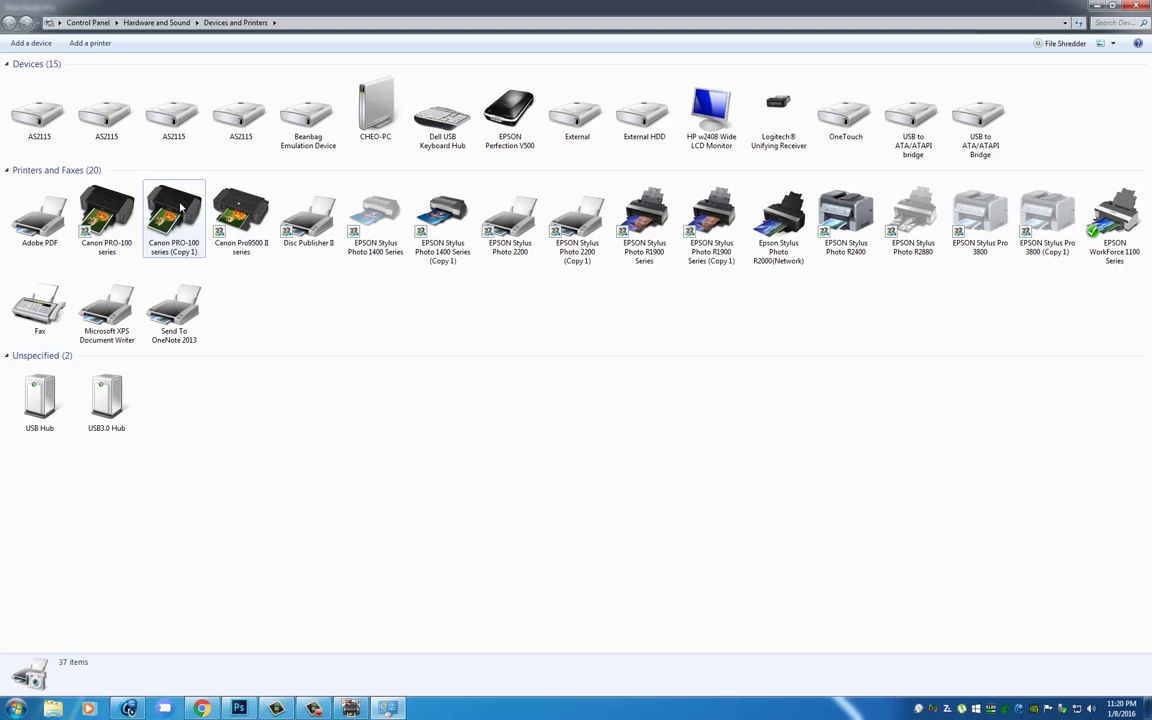
click(175, 210)
- Set Canon PRO-100 (Copy 1) printing preferences to High quality, review the Matching options, and confirm
right_click(196, 203)
click(210, 240)
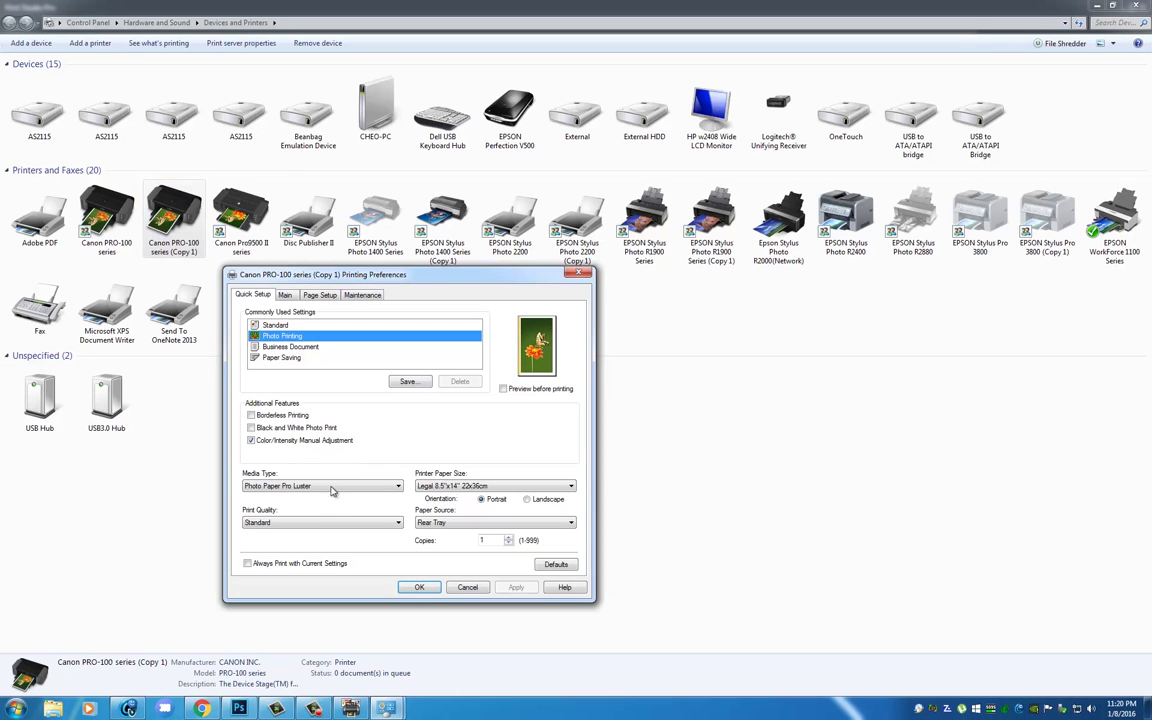
click(322, 523)
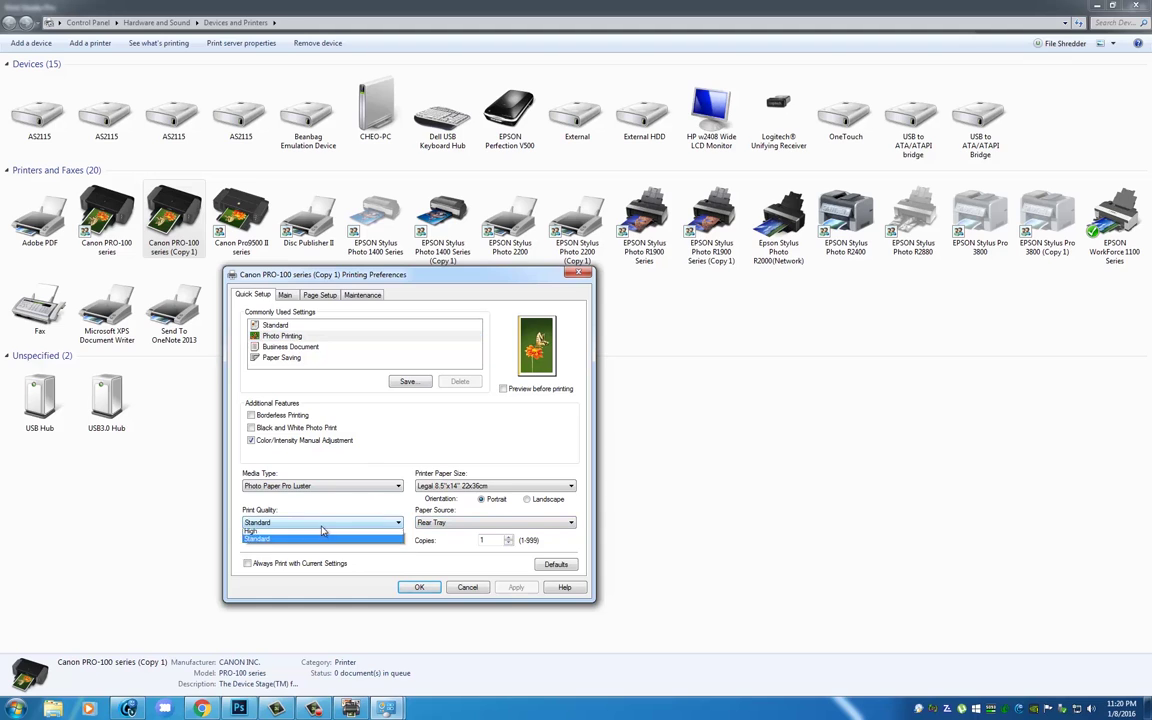
click(322, 531)
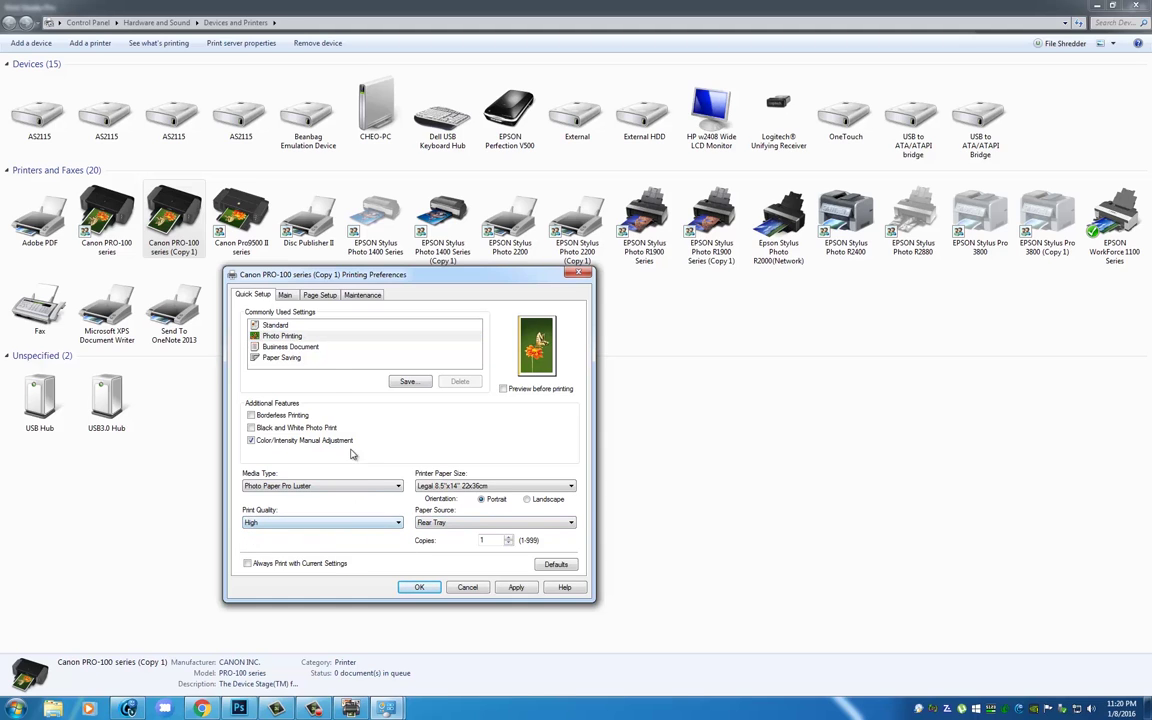
click(252, 441)
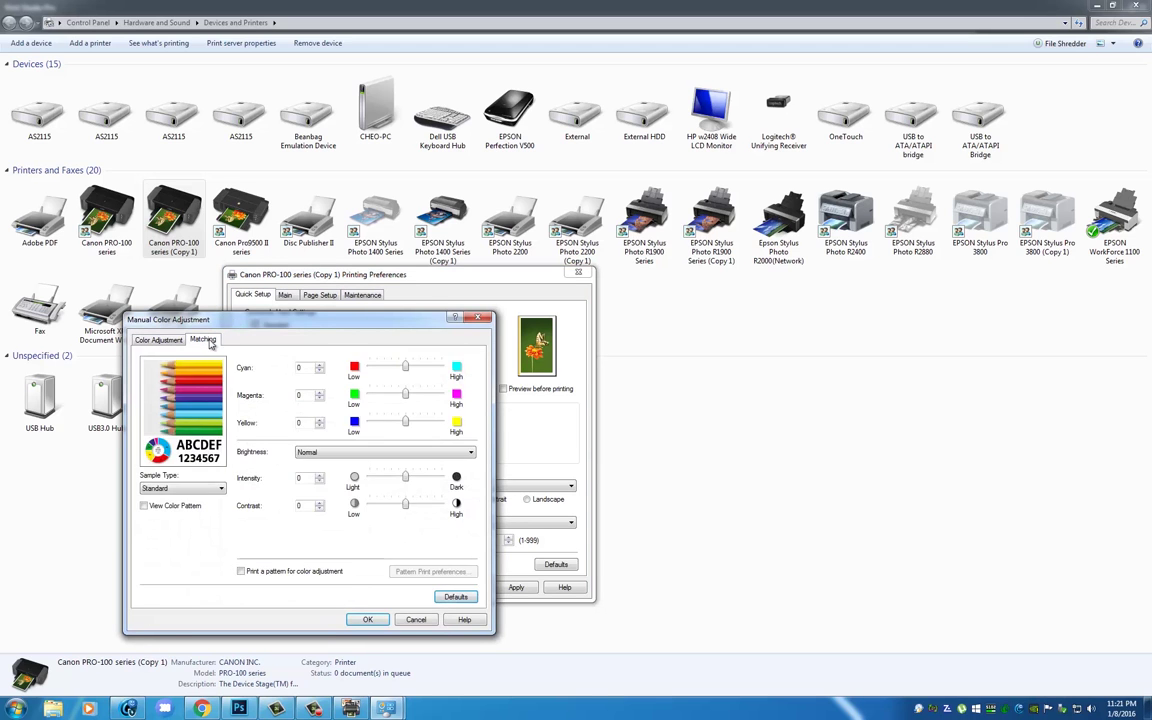
click(204, 340)
click(367, 619)
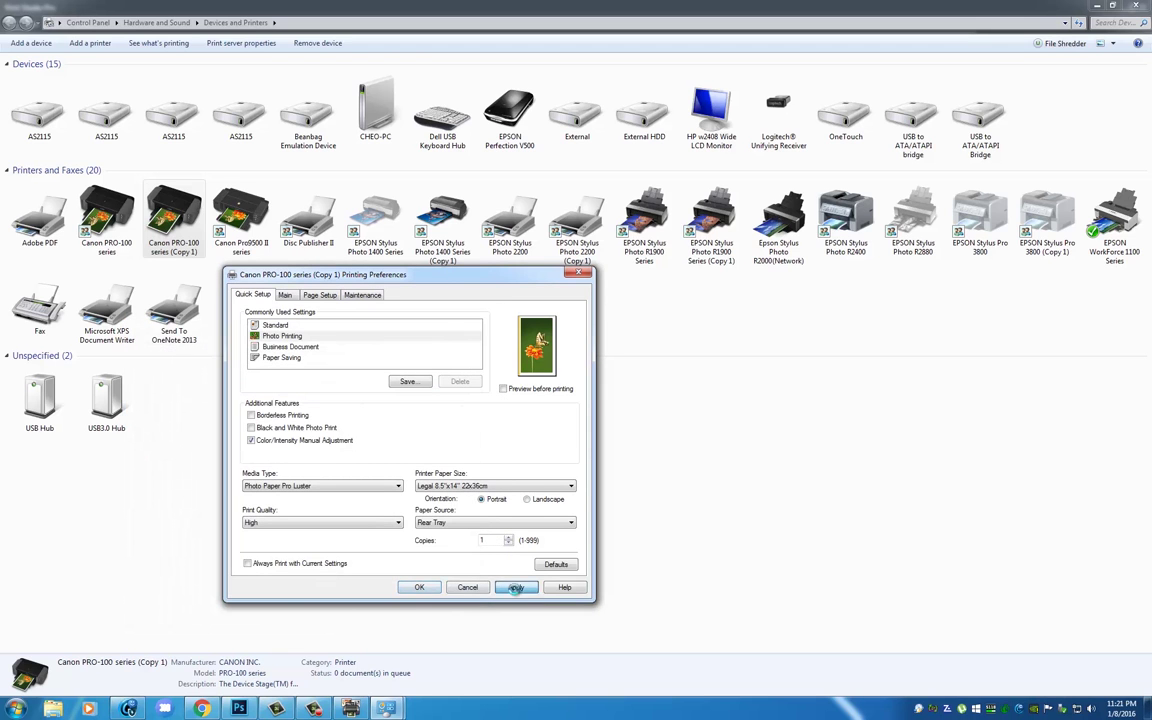
click(420, 587)
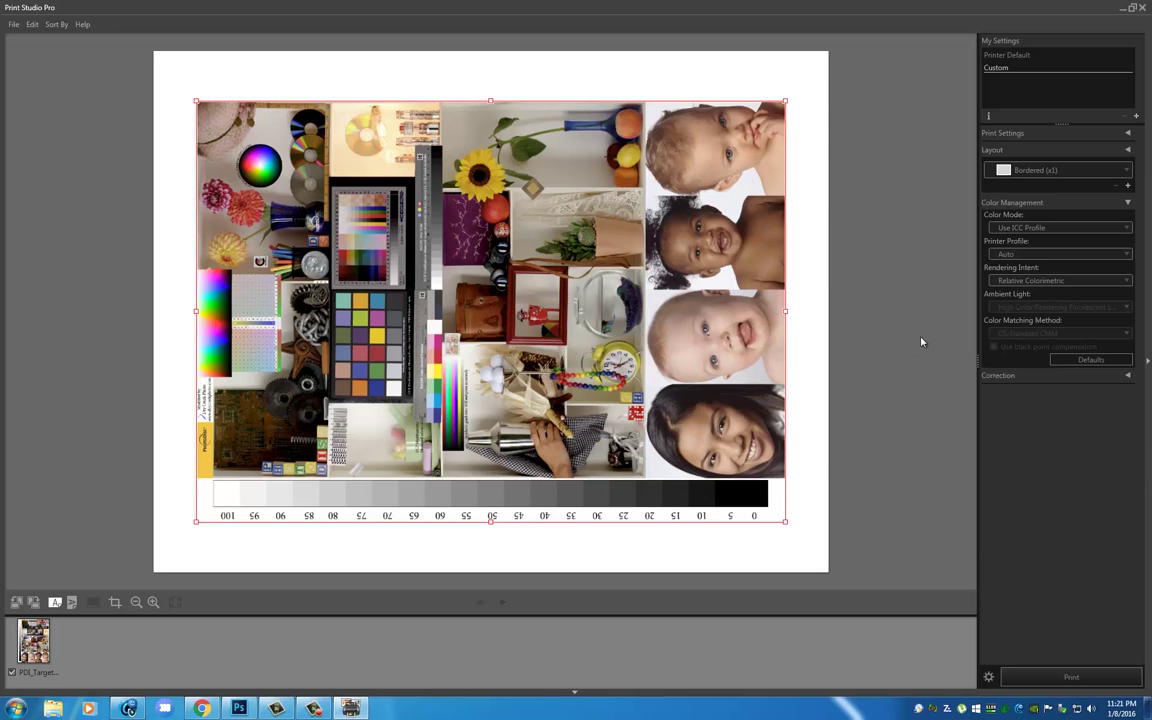
- Print the test chart with Use ICC Profile color mode and confirm the Starting printing dialog
click(1019, 228)
click(1019, 228)
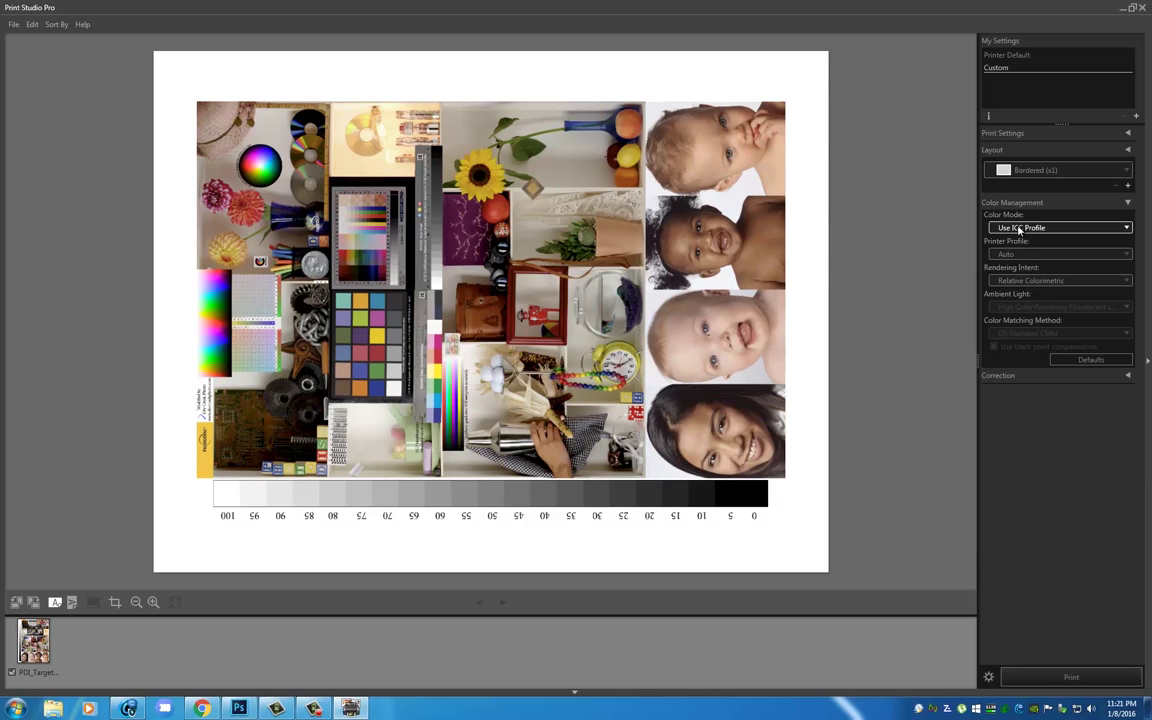
click(340, 137)
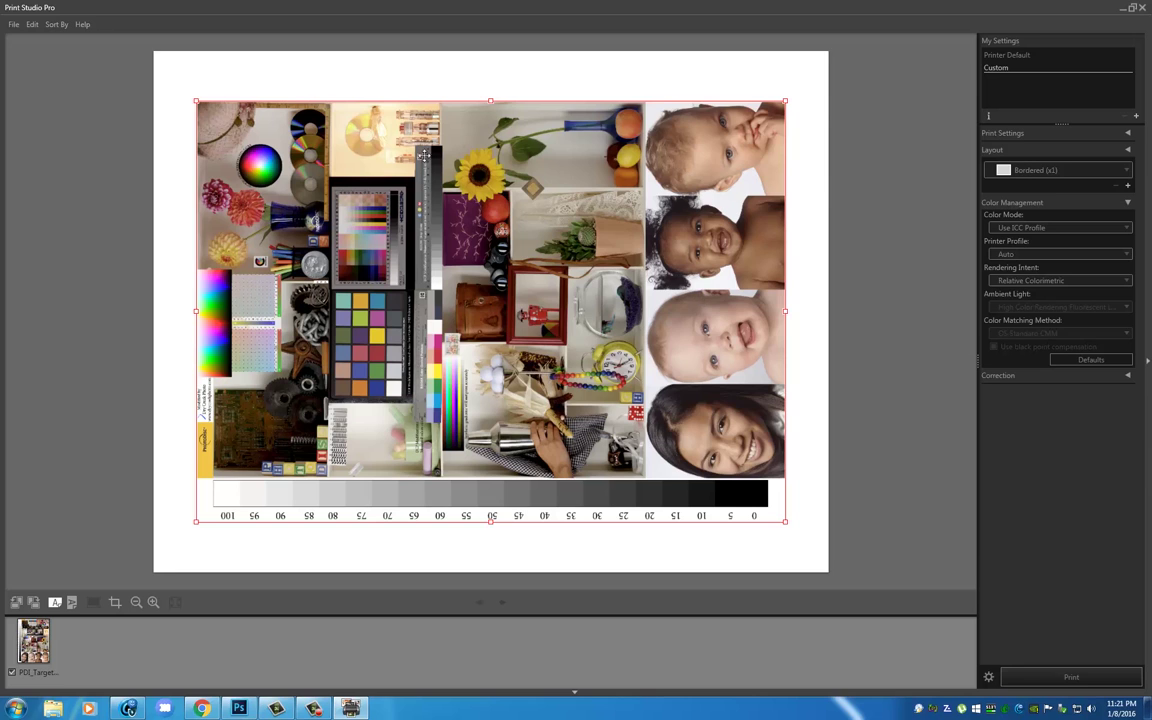
click(1061, 680)
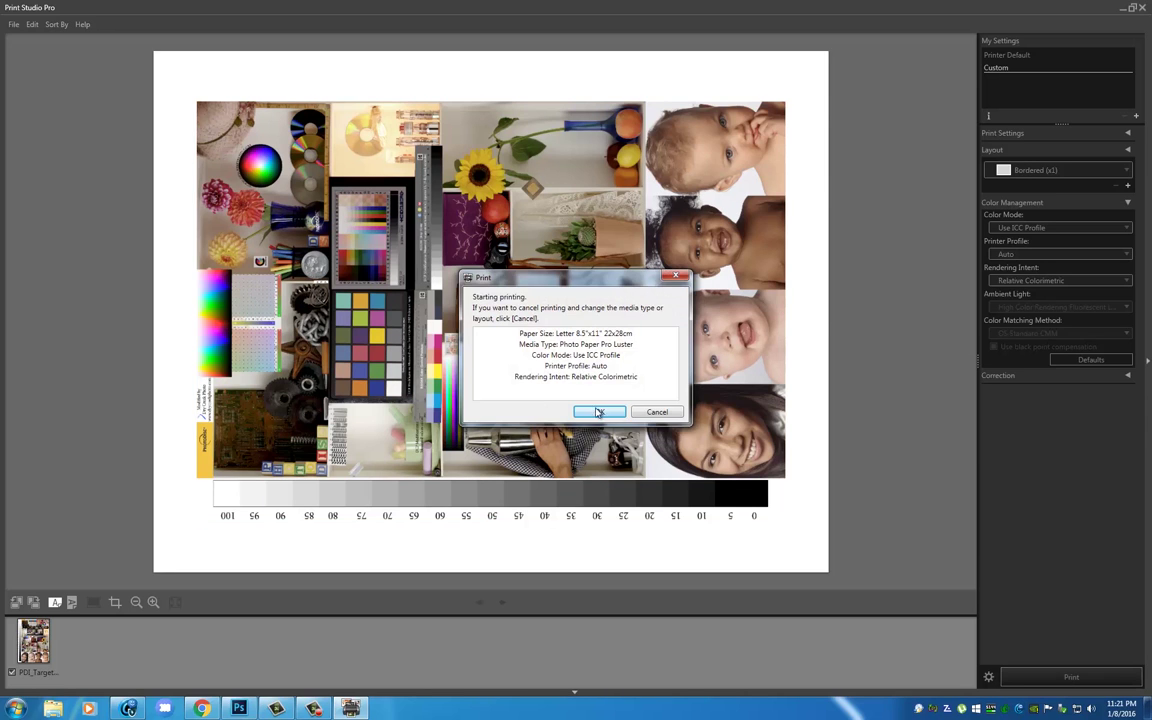
click(595, 410)
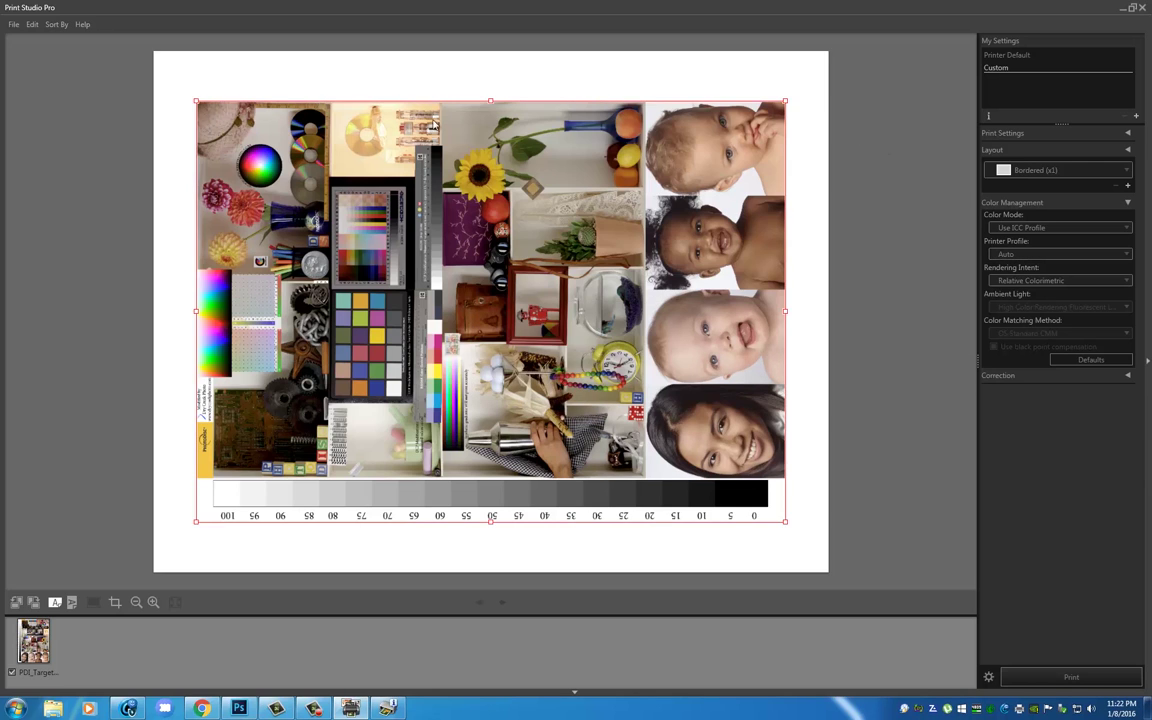
- Reselect the test chart and go through the Start menu to Devices and Printers
click(883, 179)
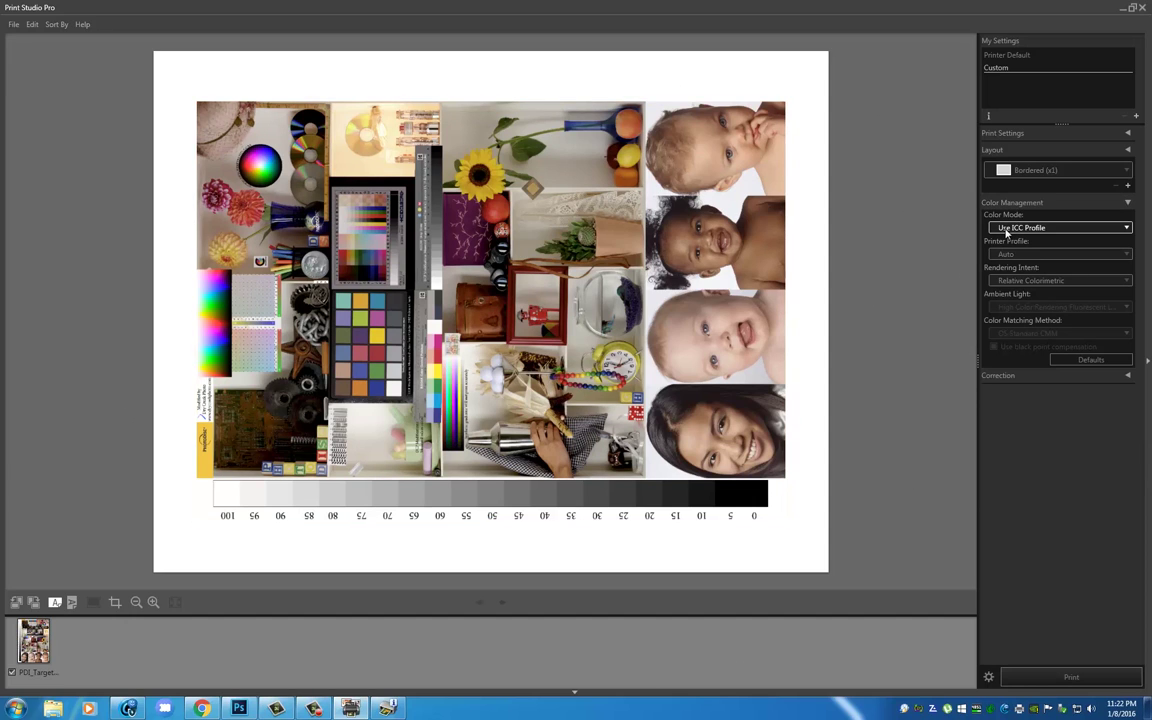
click(500, 248)
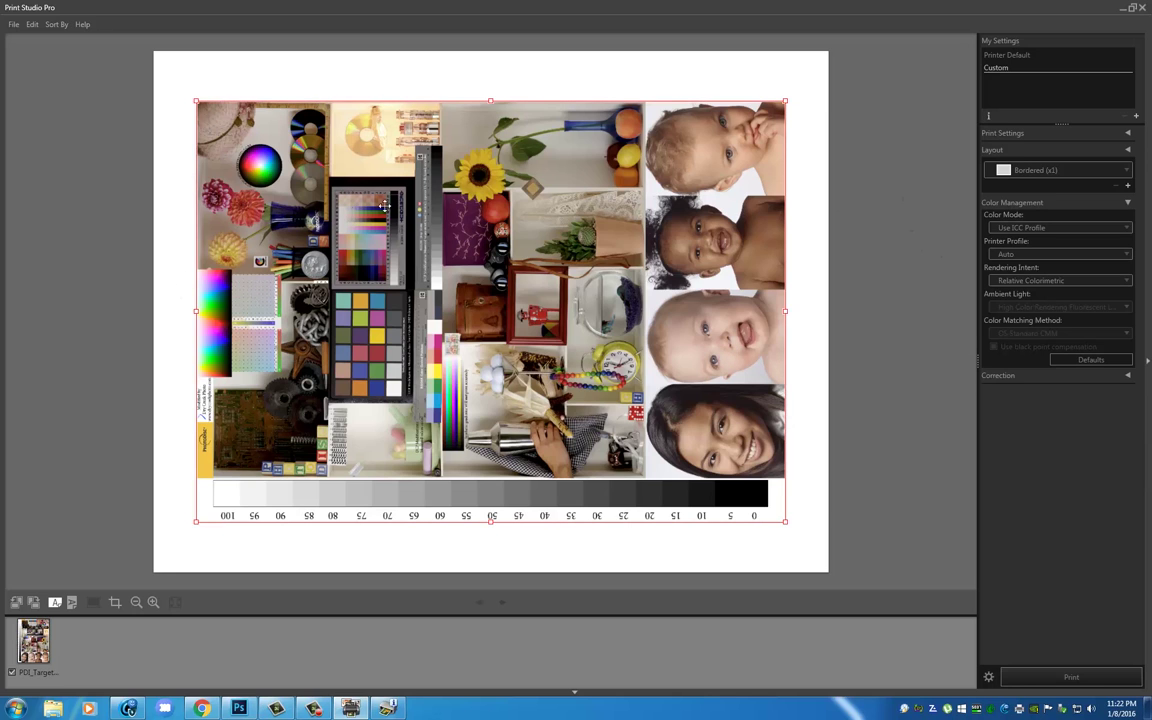
click(16, 708)
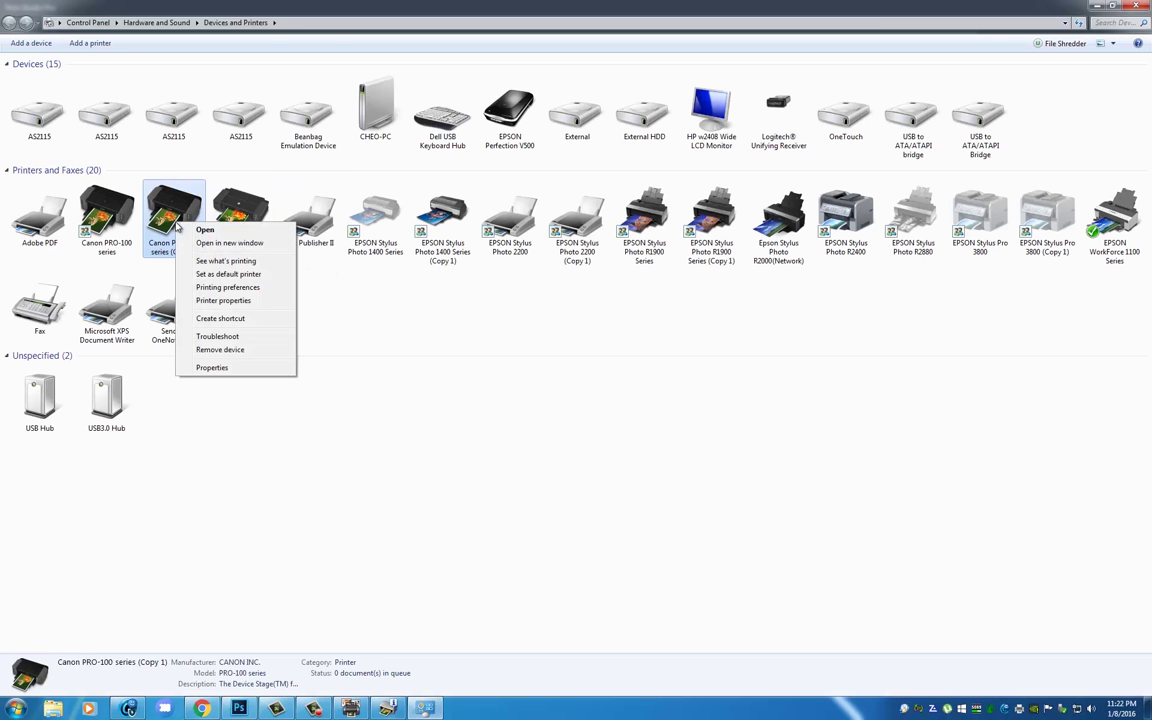
- Review the Canon PRO-100 (Copy 1) printing preferences, confirm them unchanged, and close Devices and Printers
click(258, 288)
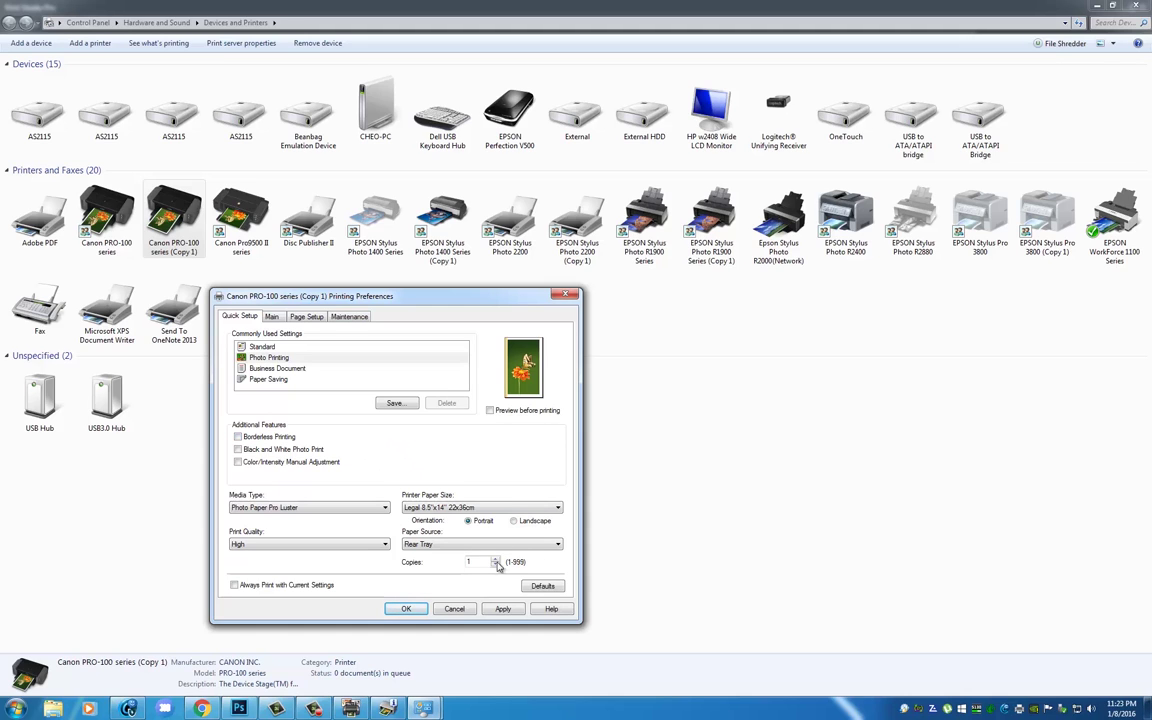
click(406, 609)
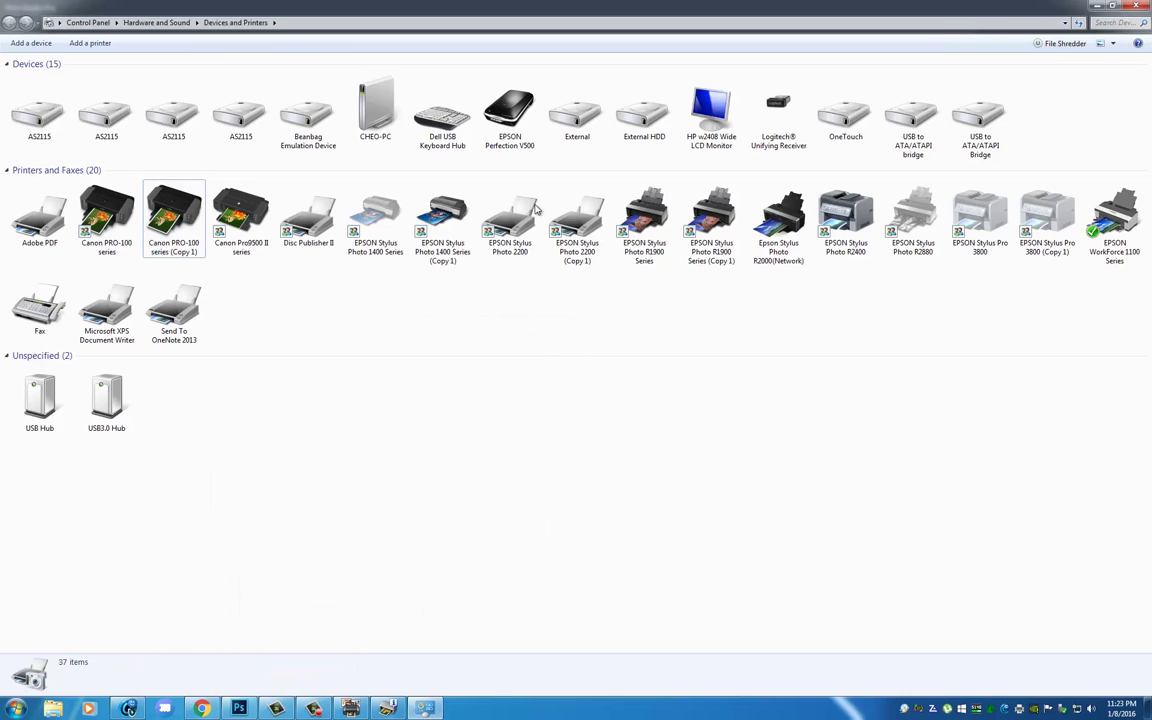
click(1136, 5)
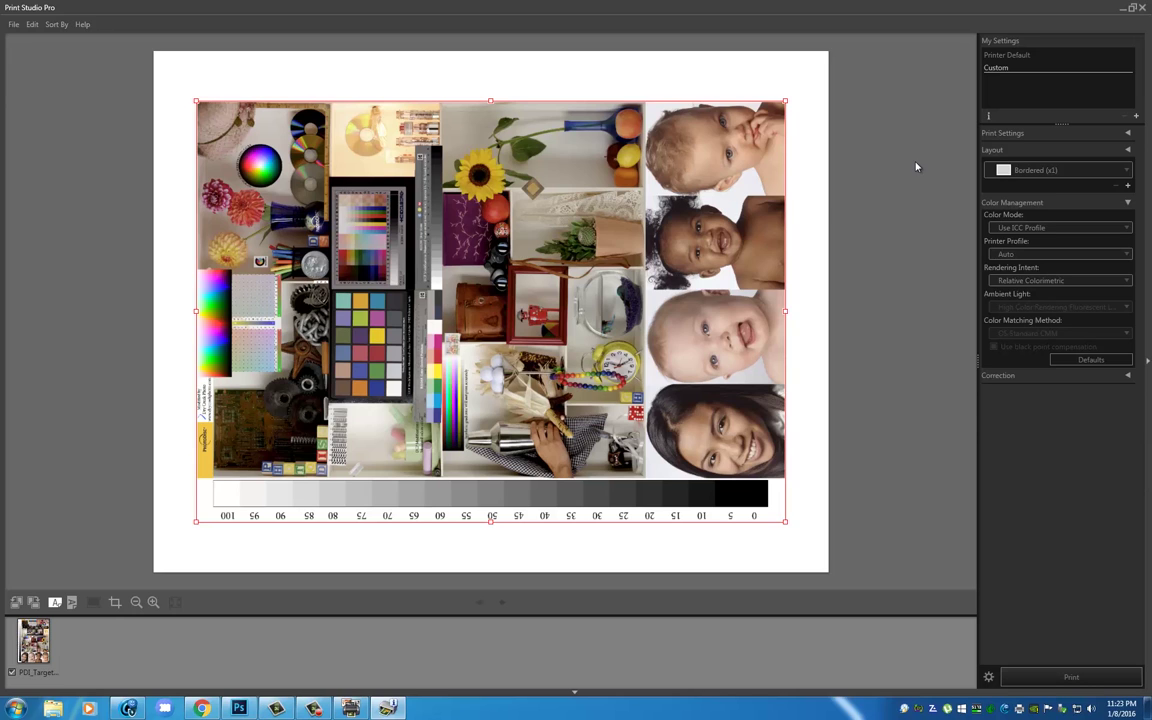
- Keep the printer profile on Auto and expand Print Settings to show Letter Photo Paper Pro Luster, Rear Tray, High
click(1019, 229)
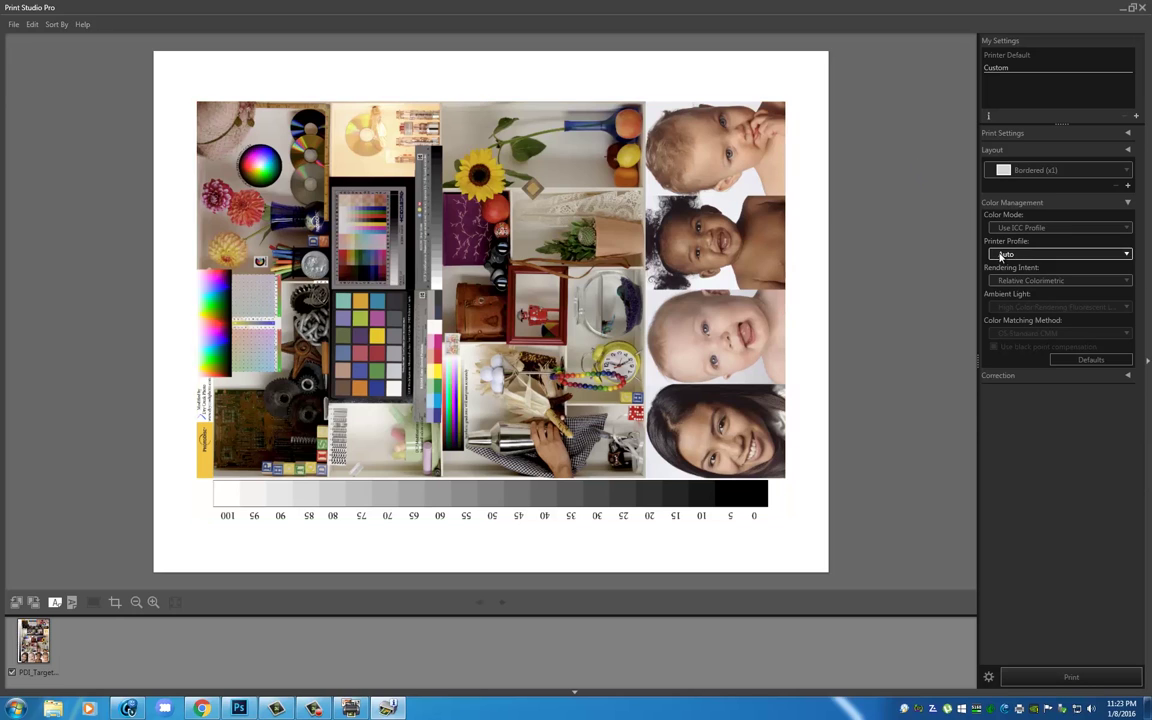
click(1019, 232)
click(1019, 231)
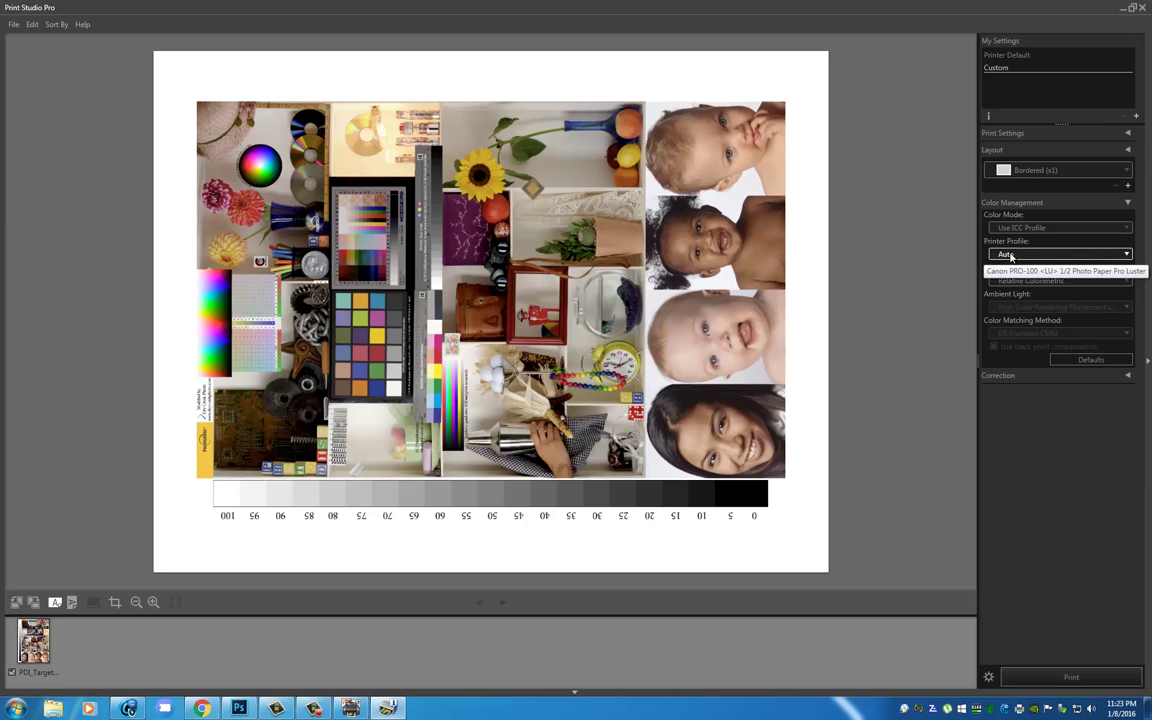
click(1005, 255)
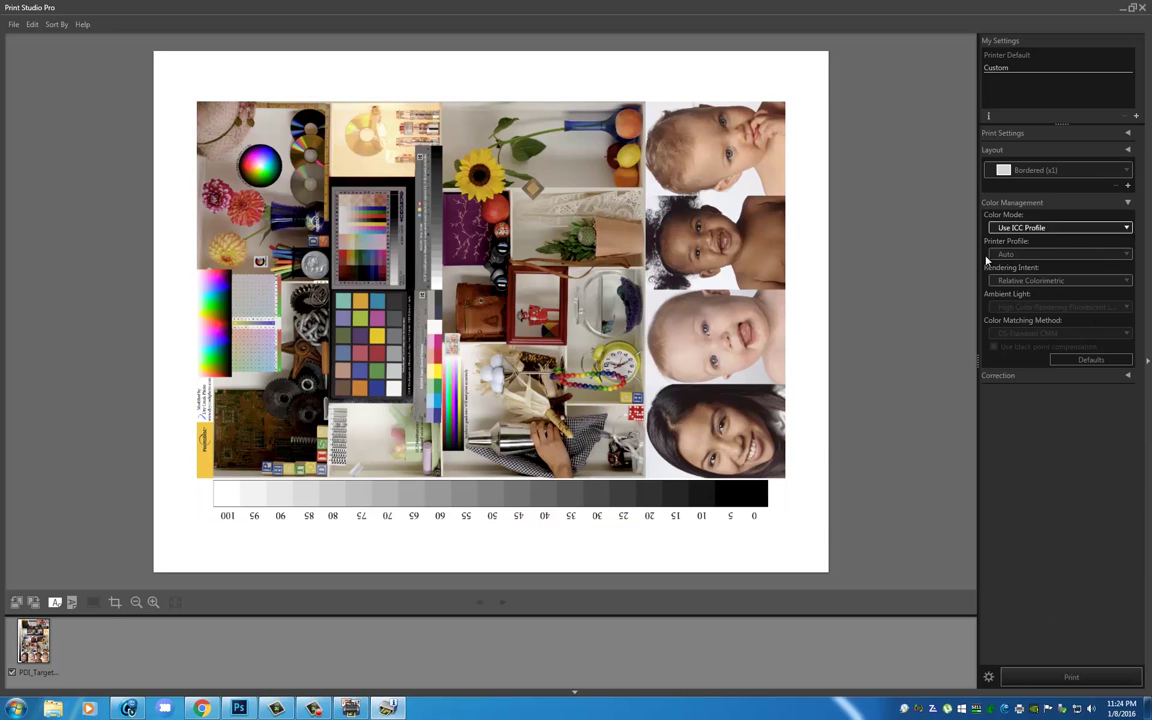
click(1126, 132)
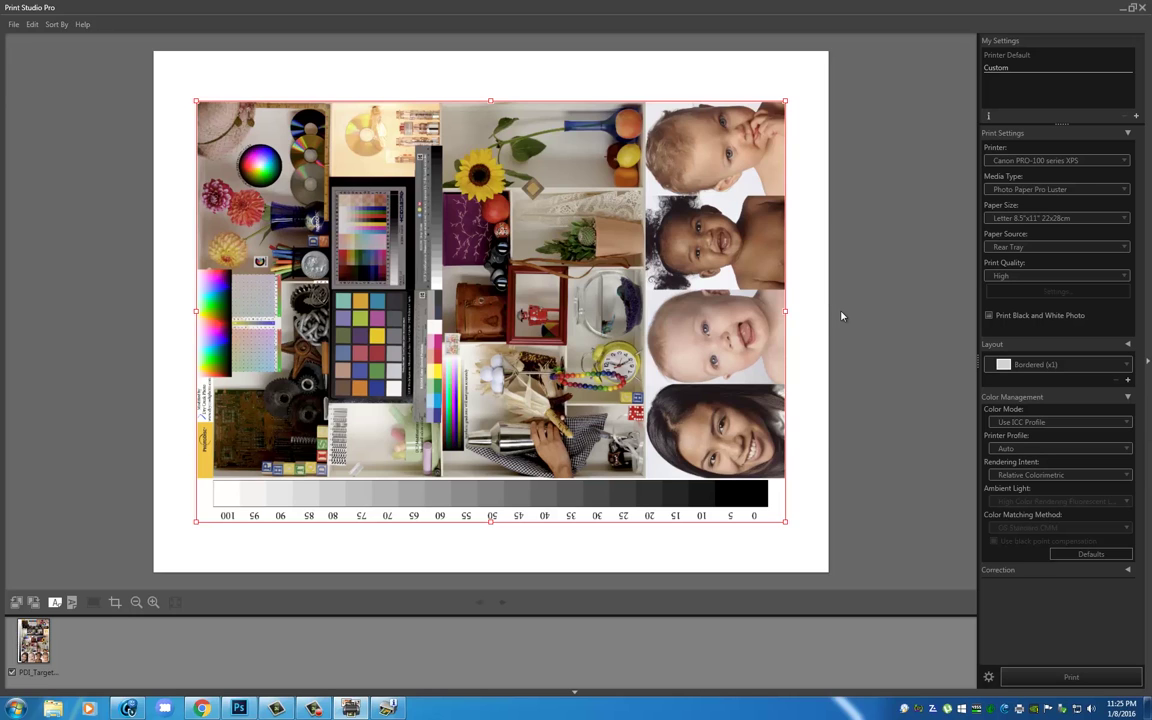
- Nudge the test chart down with the Down arrow so the layout becomes Custom, then reselect it
key(Down)
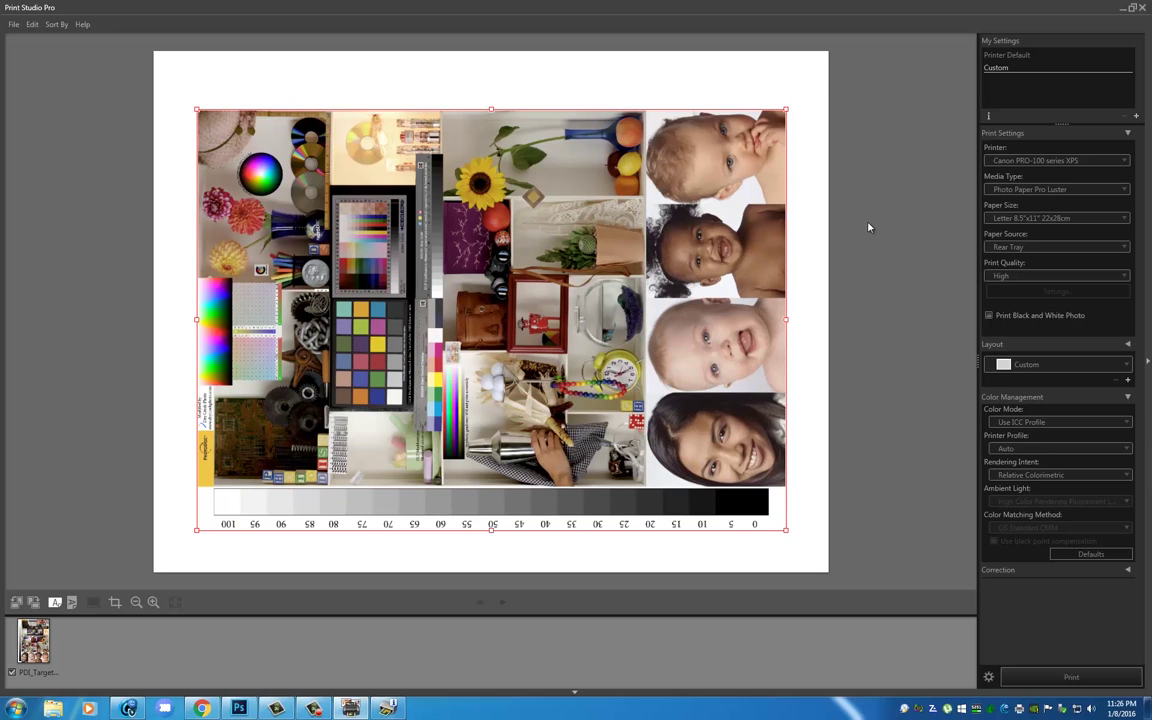
click(868, 228)
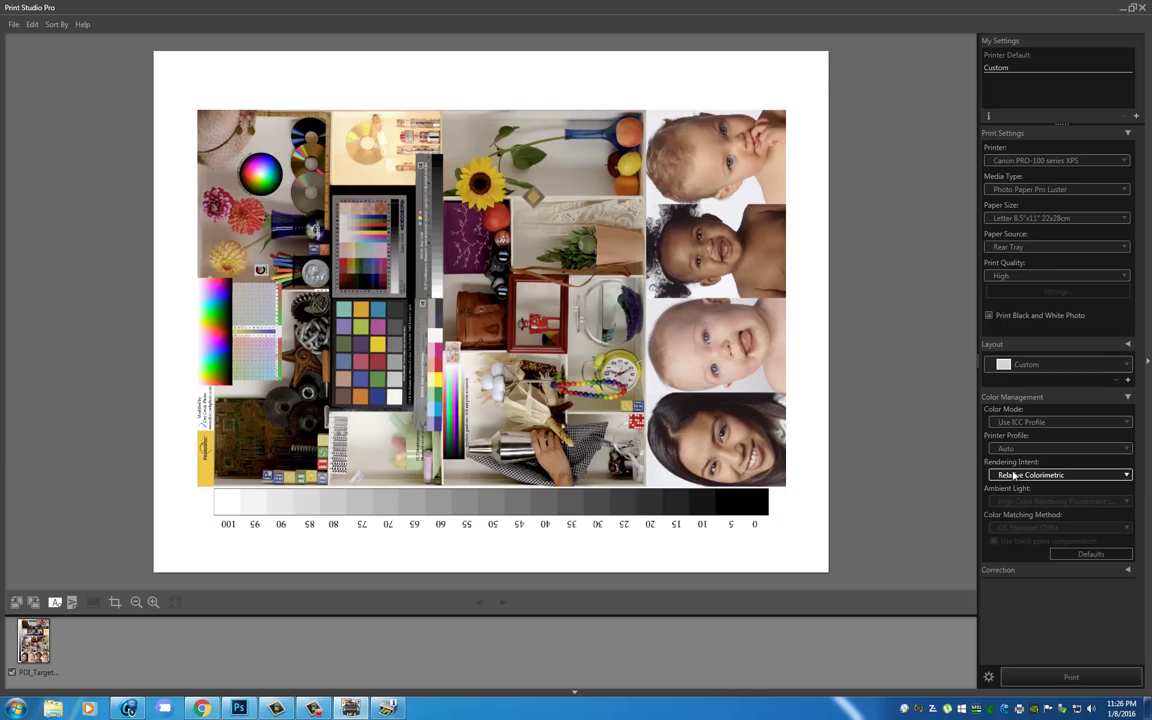
key(ctrl+a)
click(32, 672)
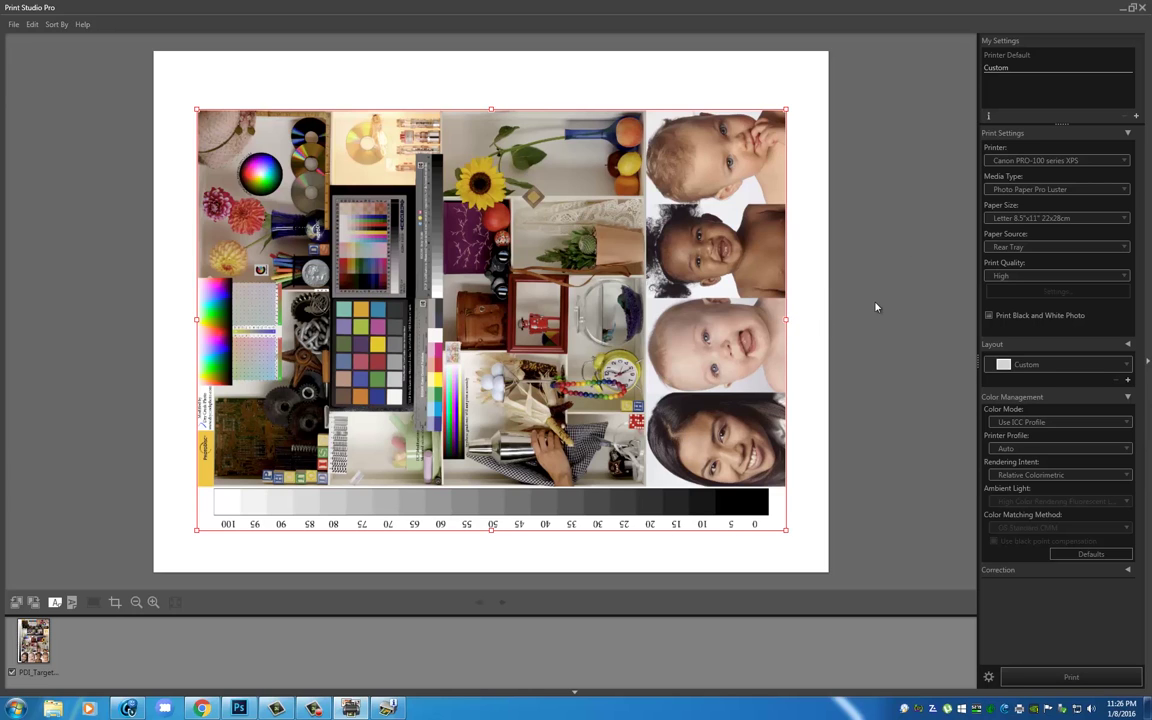
- Close Print Studio Pro to return to Photoshop with PDI_Target-DCPHiRes.jpg open at 16.7%
click(1142, 7)
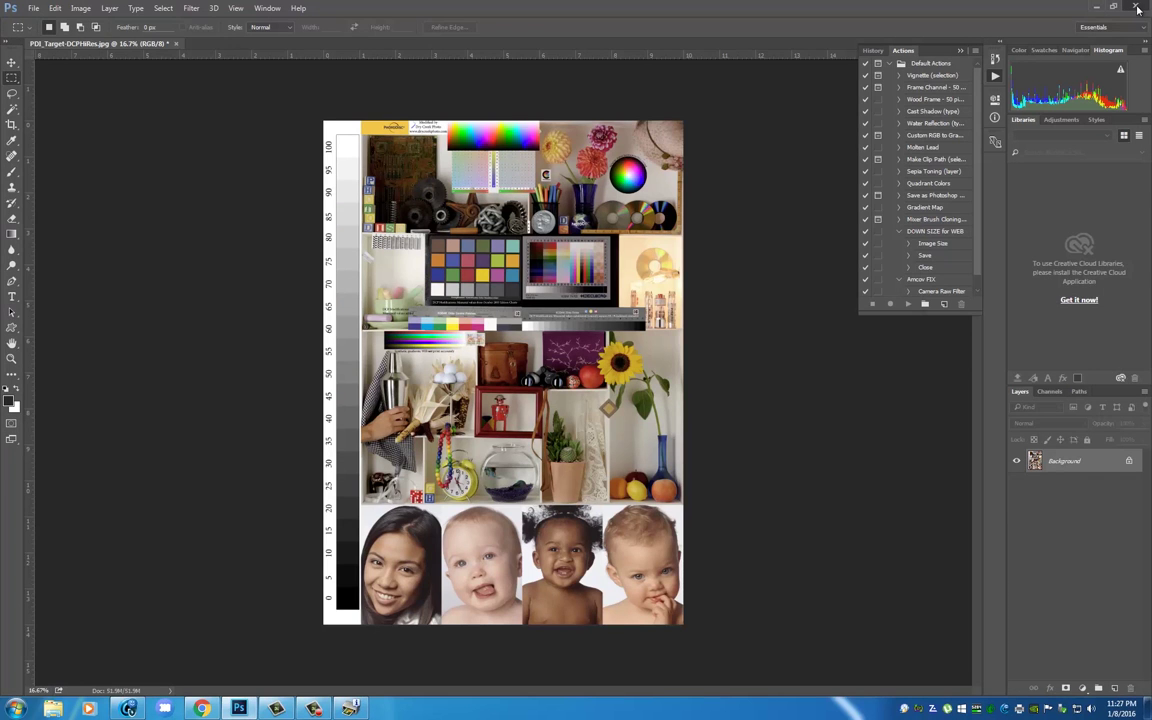